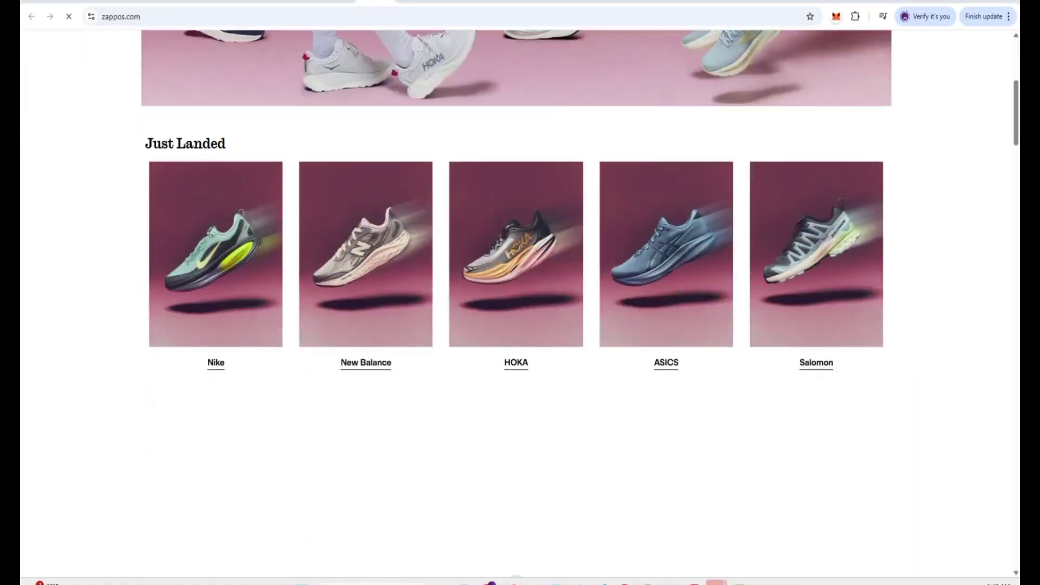
Scroll the Zappos homepage past Just Landed shoes down to the Featured from Arc'teryx row.
scroll(520, 303, "down", 20)
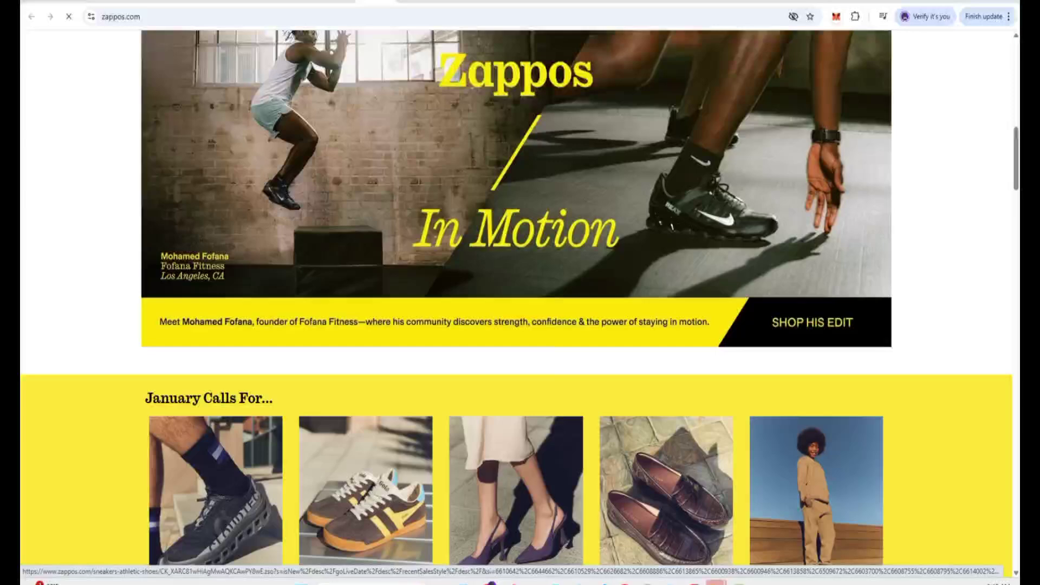
scroll(521, 304, "down", 9)
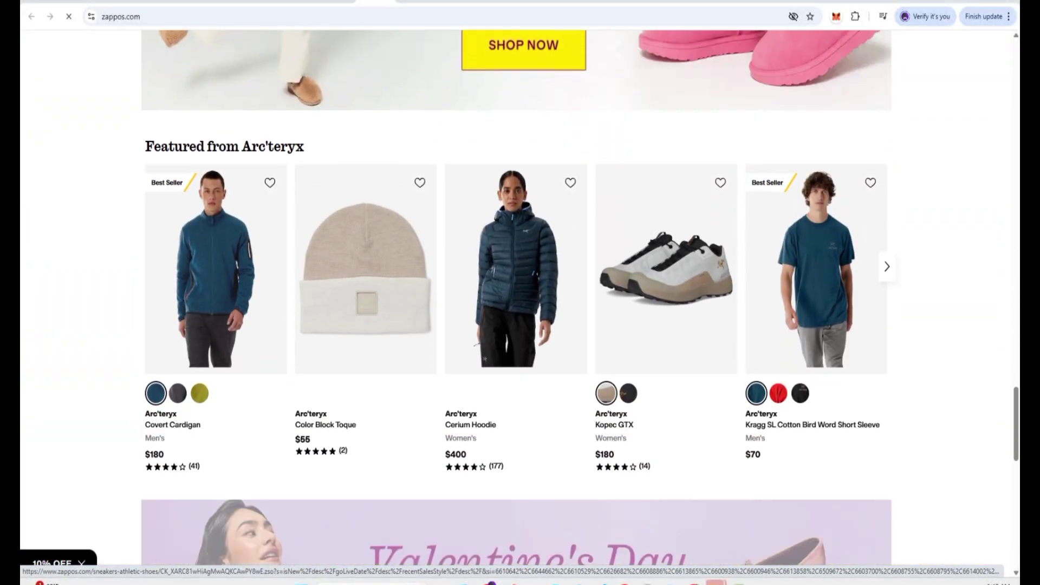
scroll(520, 303, "down", 2)
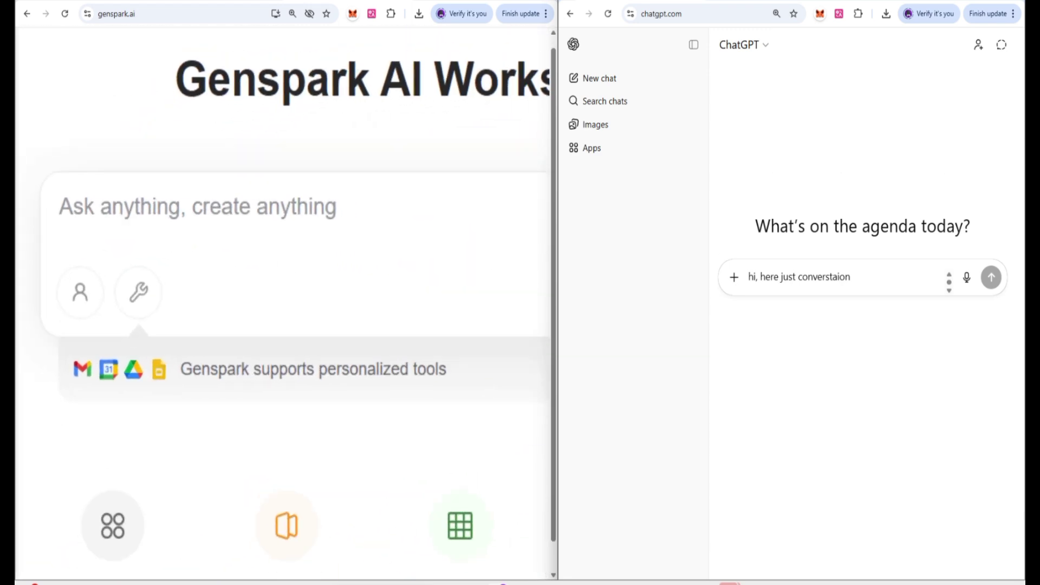
Browse the Custom Agent store of ready-made agents.
scroll(119, 331, "up", 3)
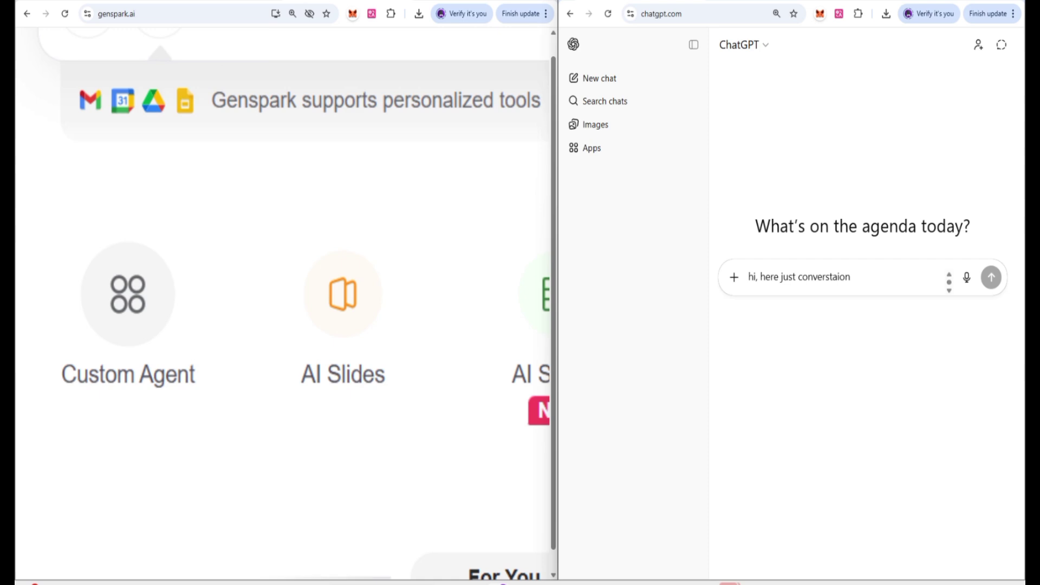
scroll(119, 330, "down", 3)
left_click(122, 325)
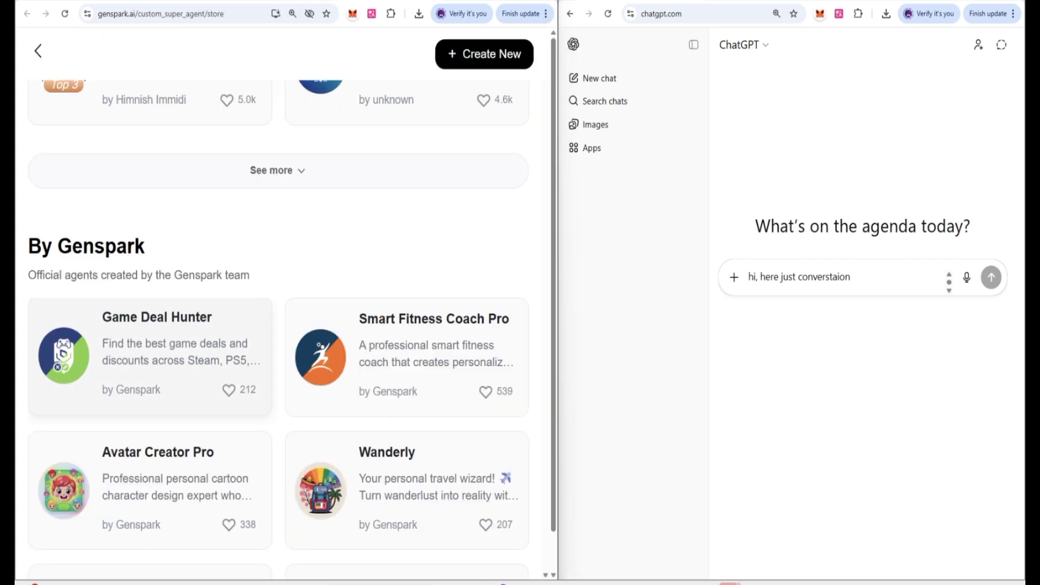
scroll(279, 325, "down", 8)
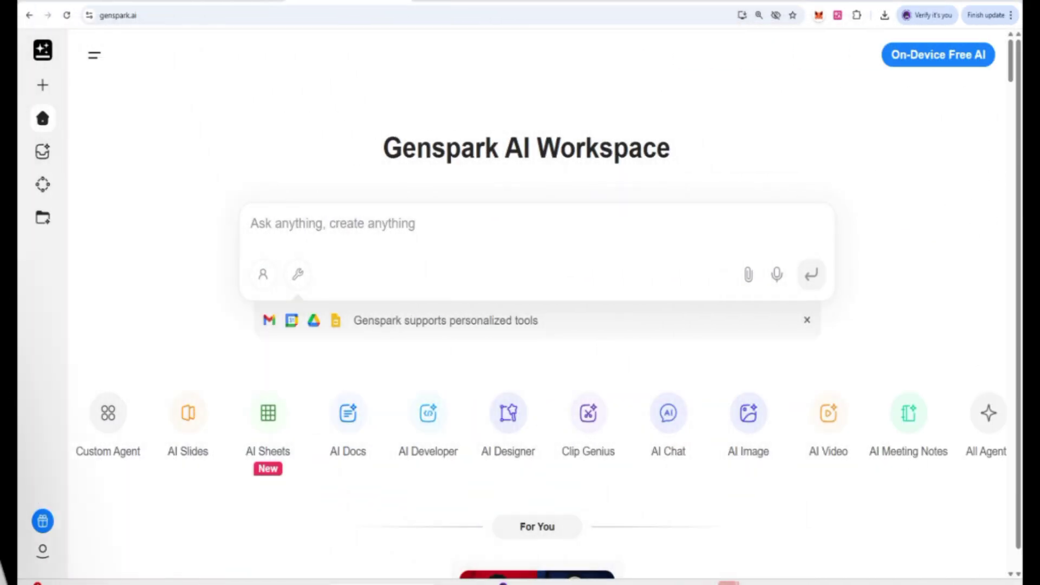
scroll(27, 569, "up", 5)
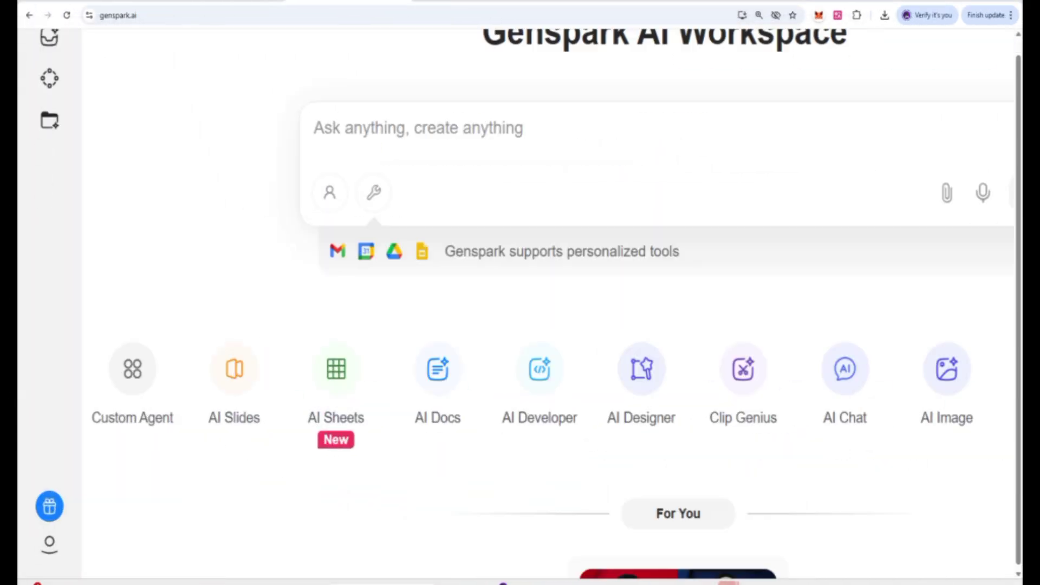
Review the pricing plans: Plus at $19.99 and Pro at $199.99 monthly.
left_click(70, 521)
scroll(70, 509, "up", 3)
left_click(120, 302)
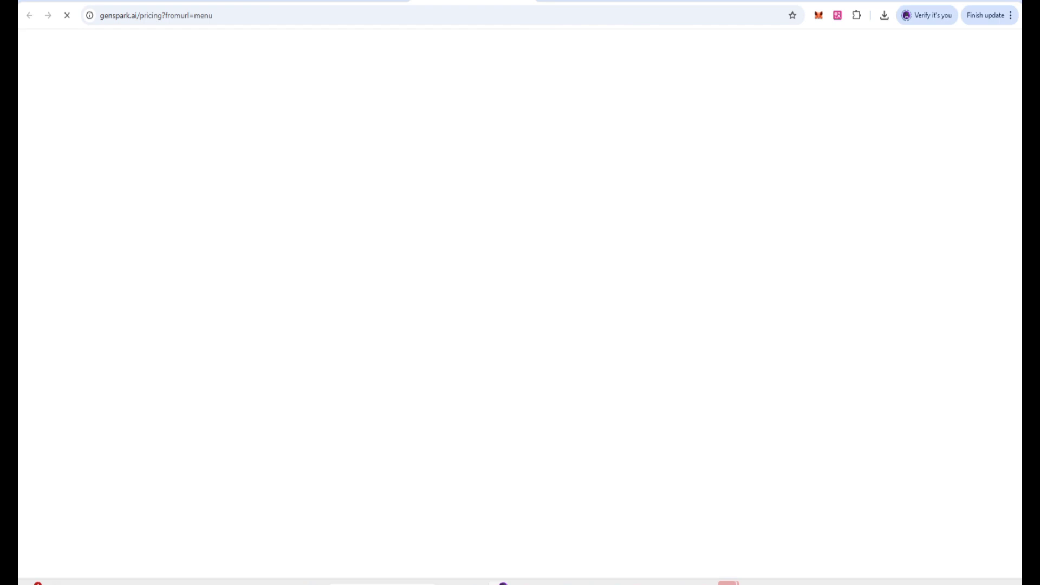
scroll(548, 112, "up", 5)
scroll(517, 112, "down", 4)
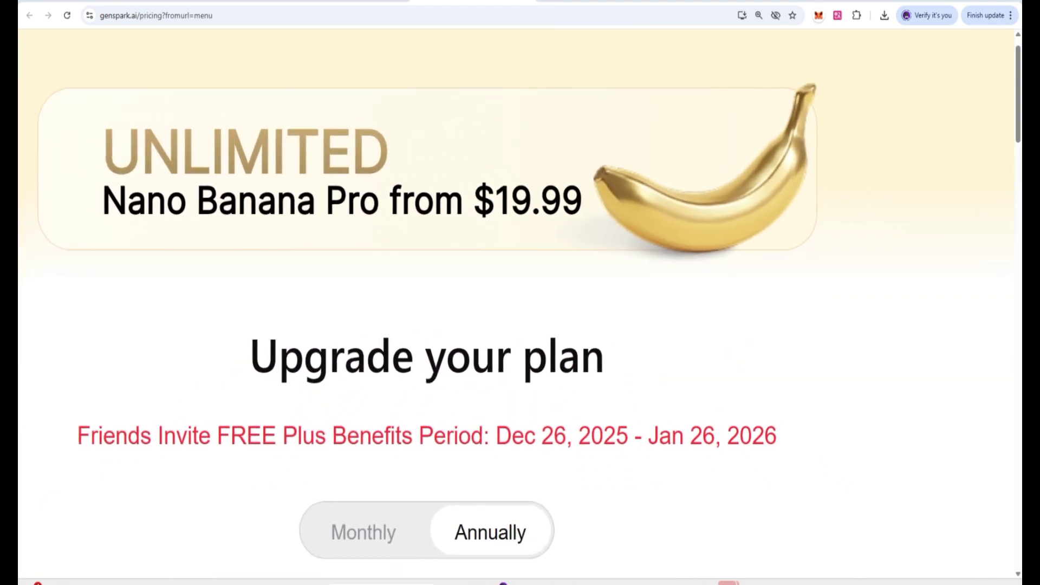
scroll(517, 304, "right", 1)
scroll(516, 303, "down", 4)
scroll(520, 303, "down", 5)
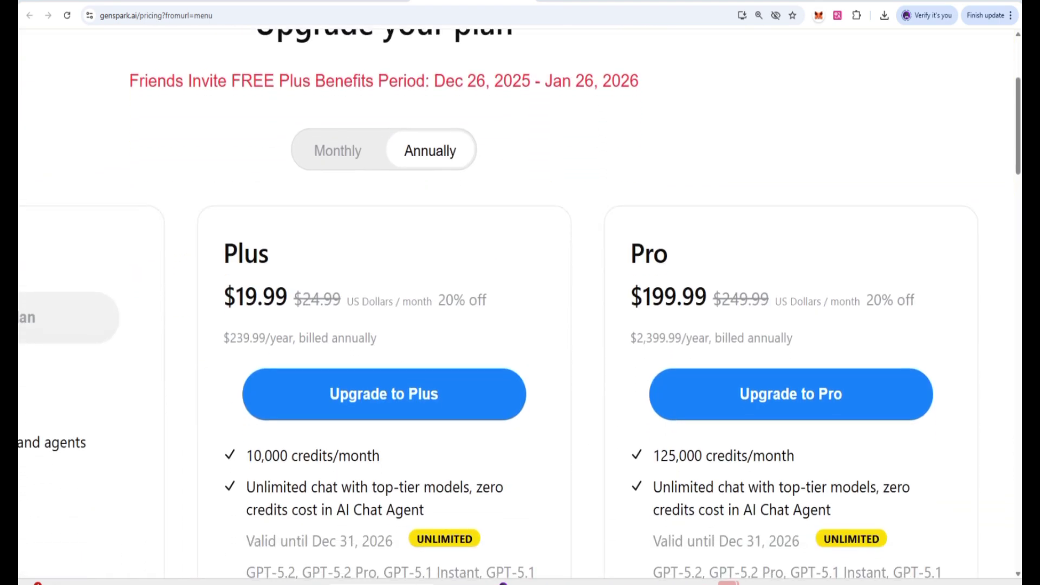
scroll(520, 303, "down", 4)
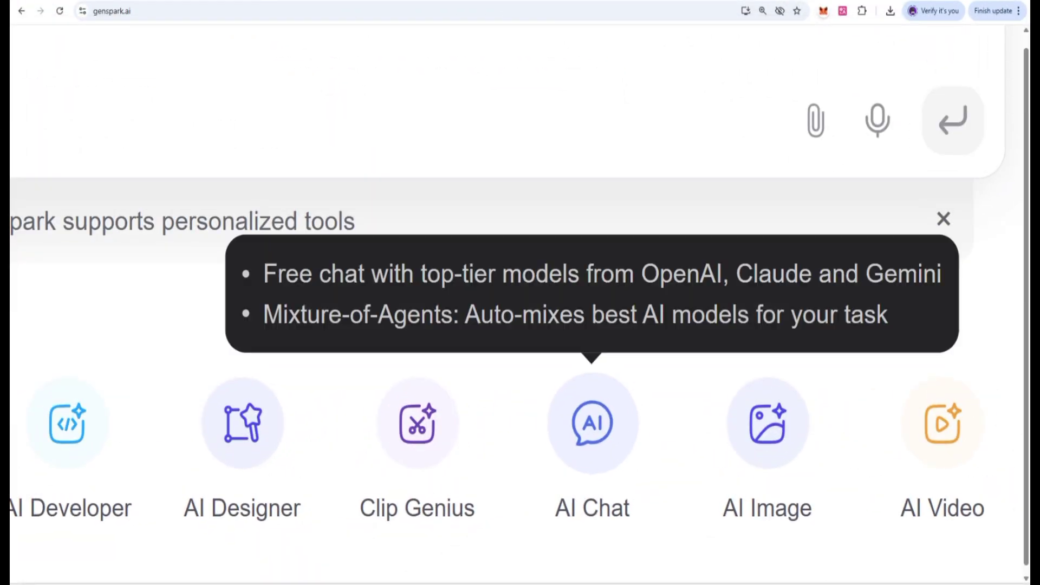
Ask AI Chat for the top innovative technology researchers of 2025.
left_click(592, 422)
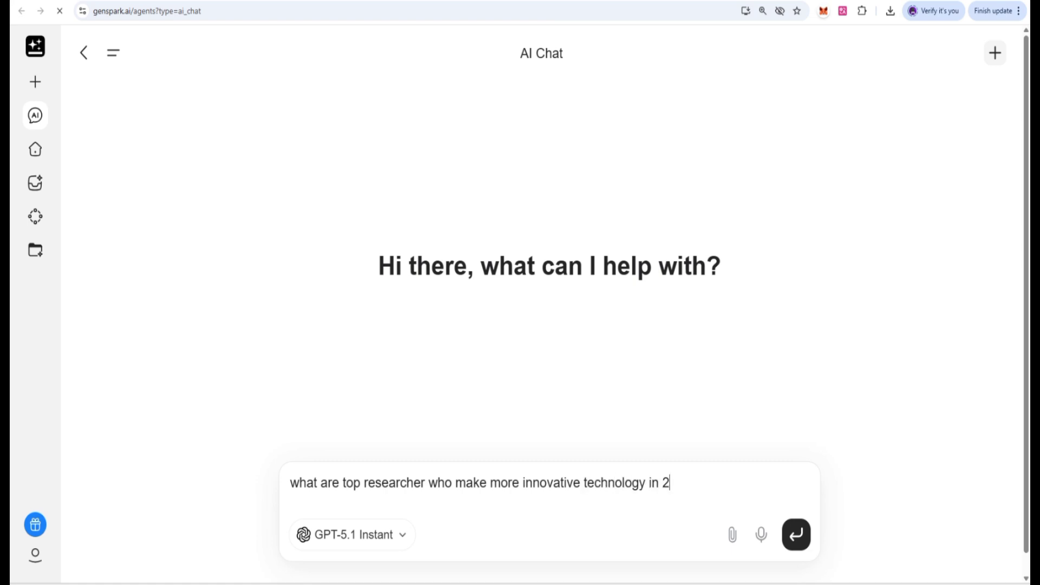
type("025")
key("Return")
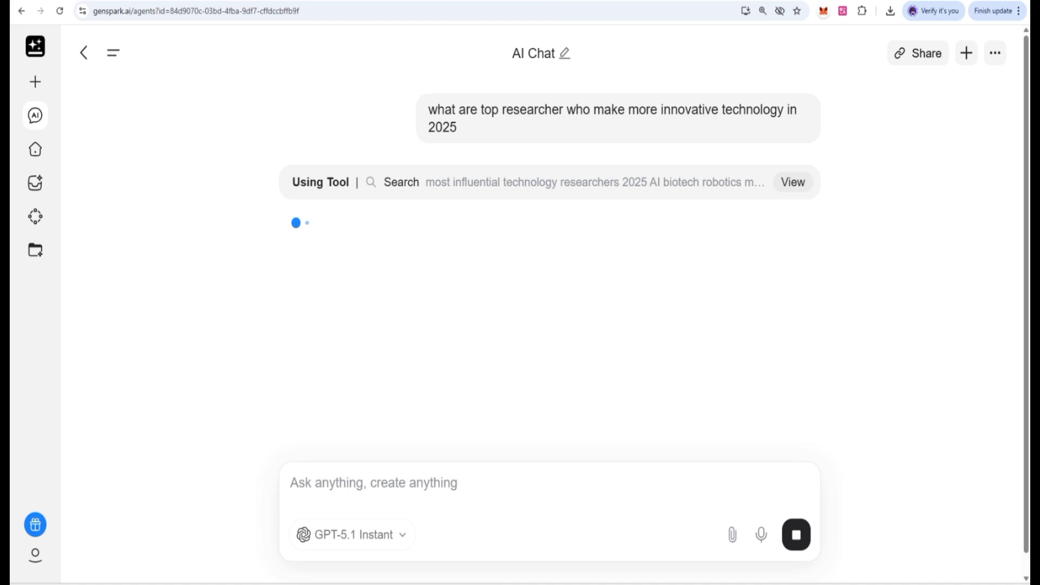
Check the available chat models, then scroll the field-by-field answer stopped at Computing.
left_click(352, 535)
key("Escape")
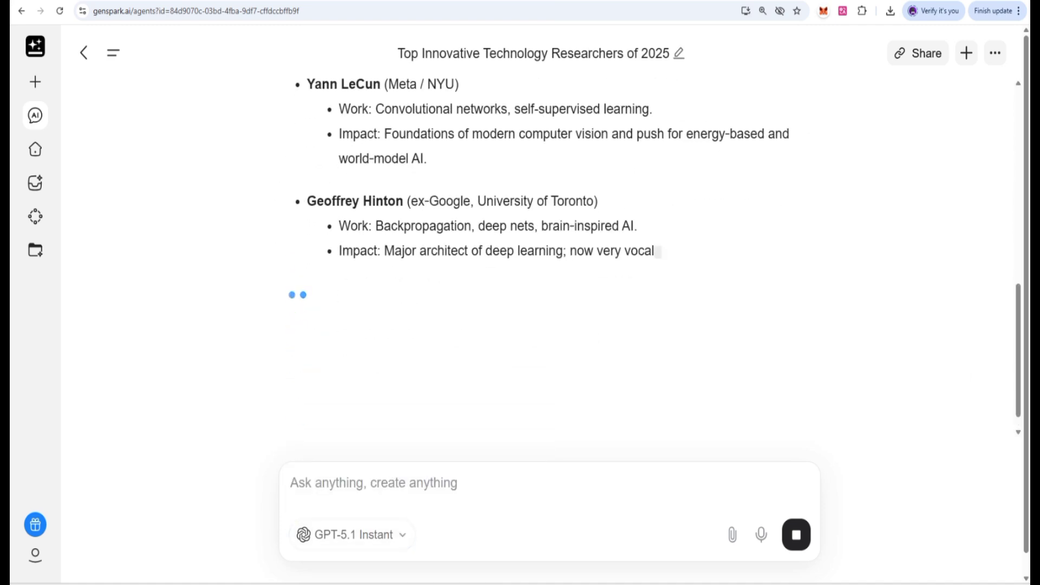
scroll(547, 260, "up", 9)
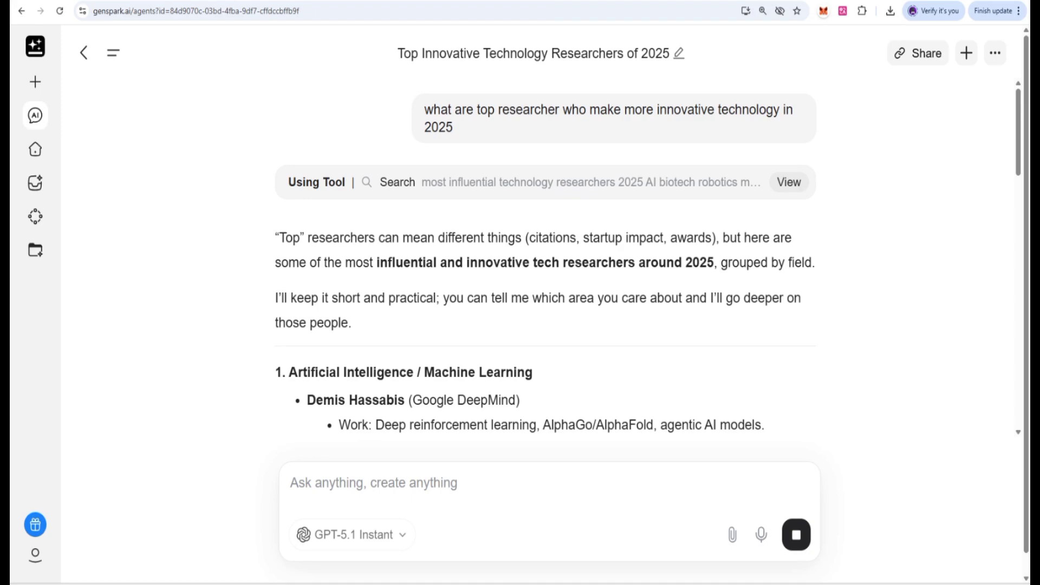
scroll(548, 260, "down", 20)
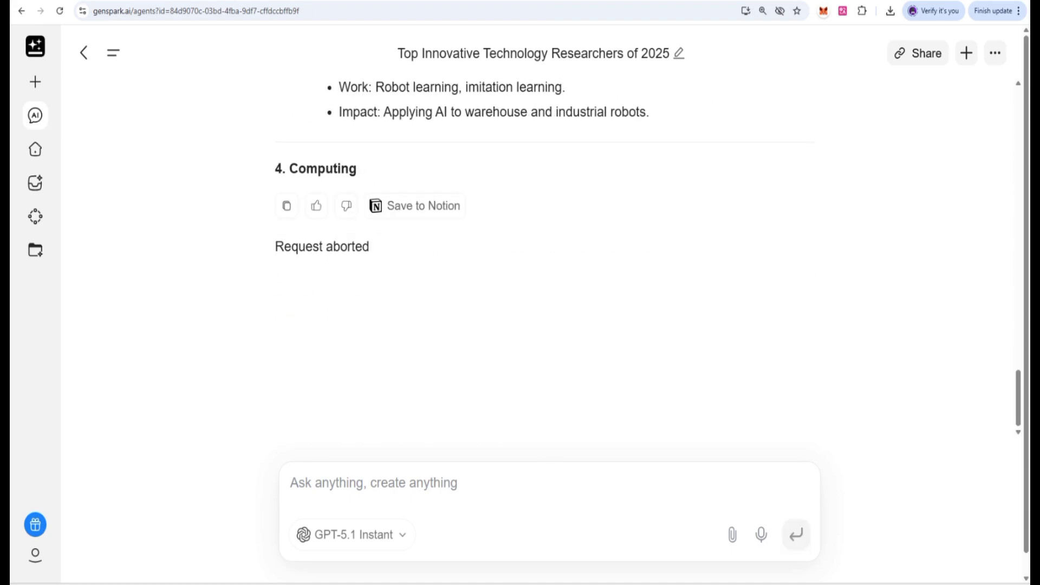
scroll(547, 260, "up", 20)
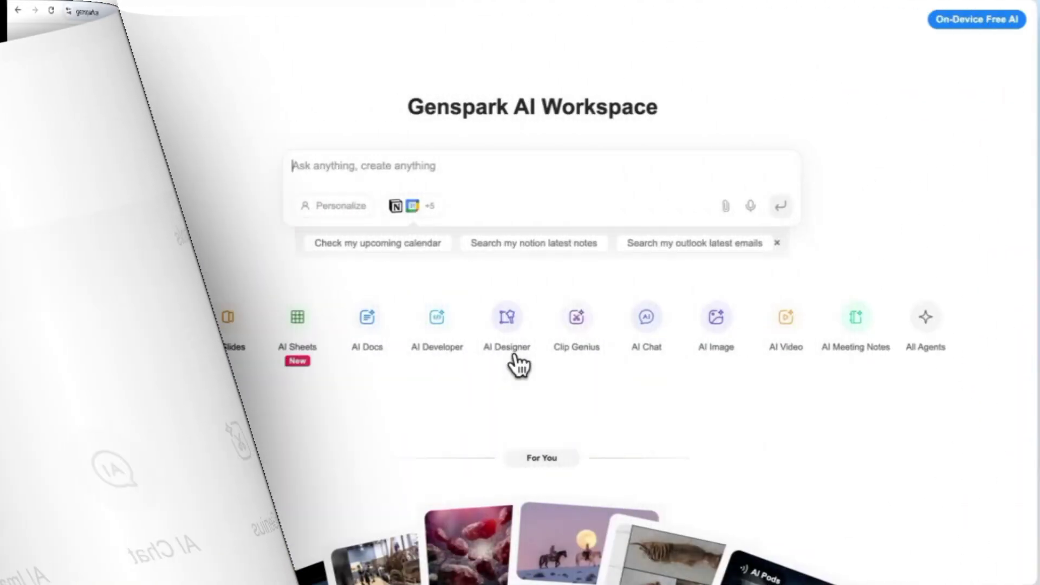
In AI Image, select references such as the standing woman, sunset slope and snowy pine forest.
left_click(712, 322)
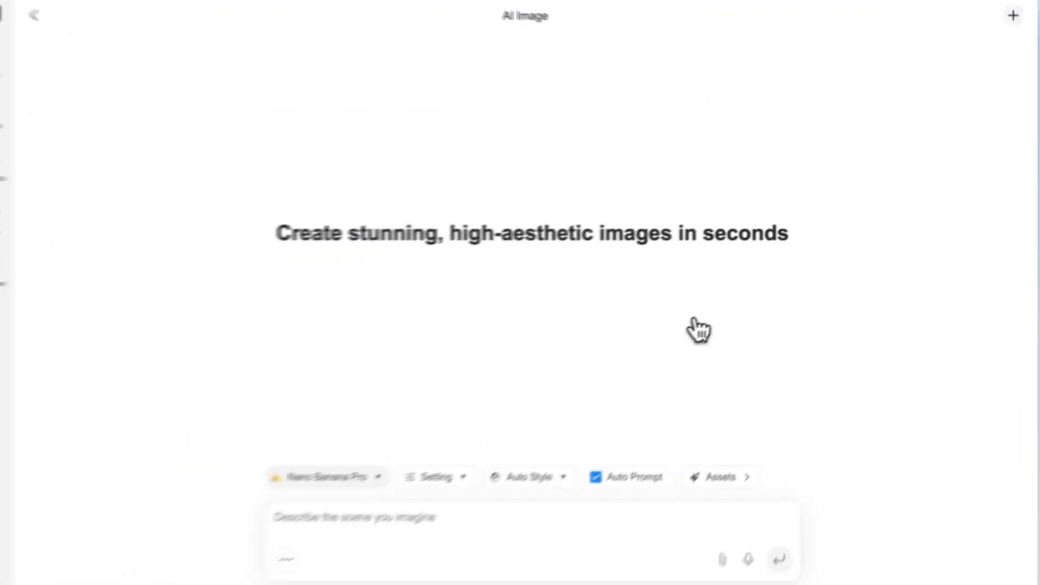
left_click(730, 467)
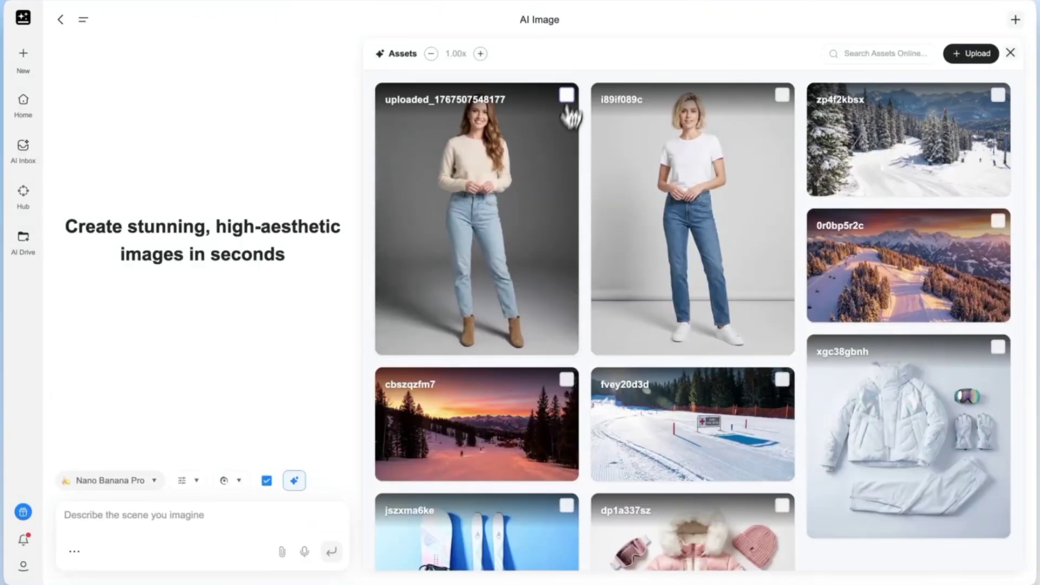
left_click(567, 97)
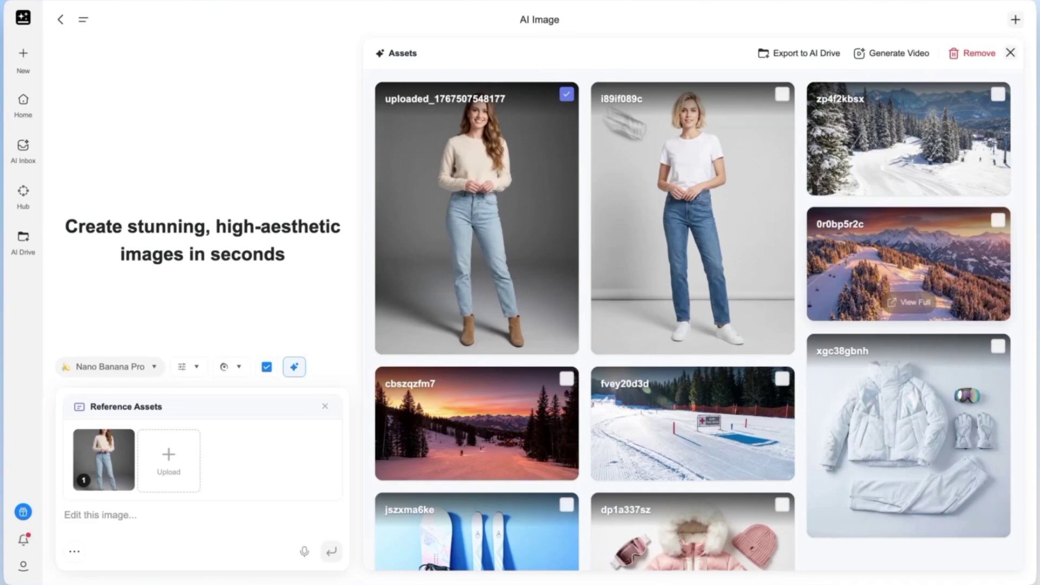
scroll(905, 430, "down", 3)
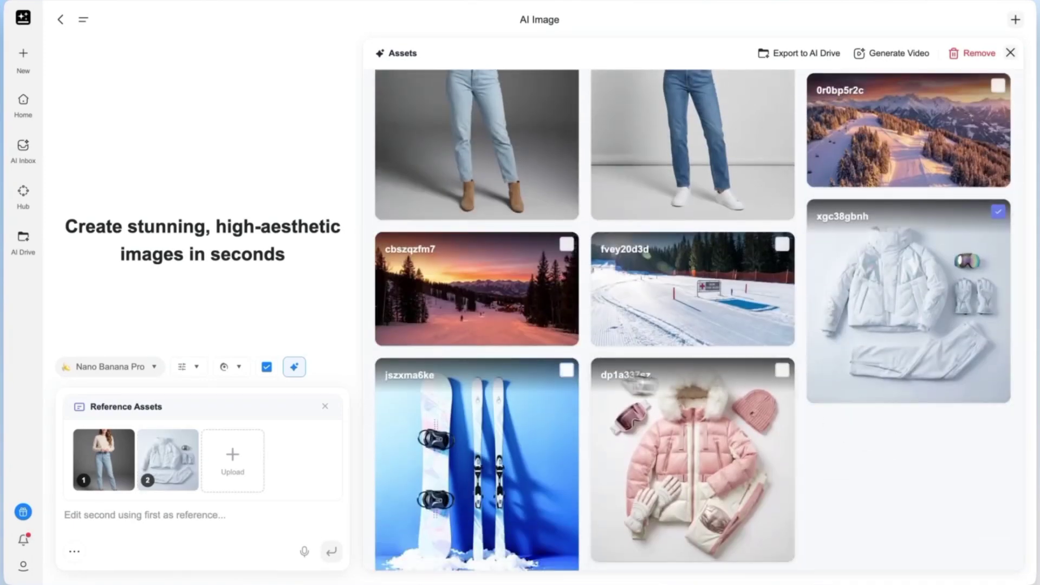
scroll(681, 360, "up", 3)
left_click(998, 223)
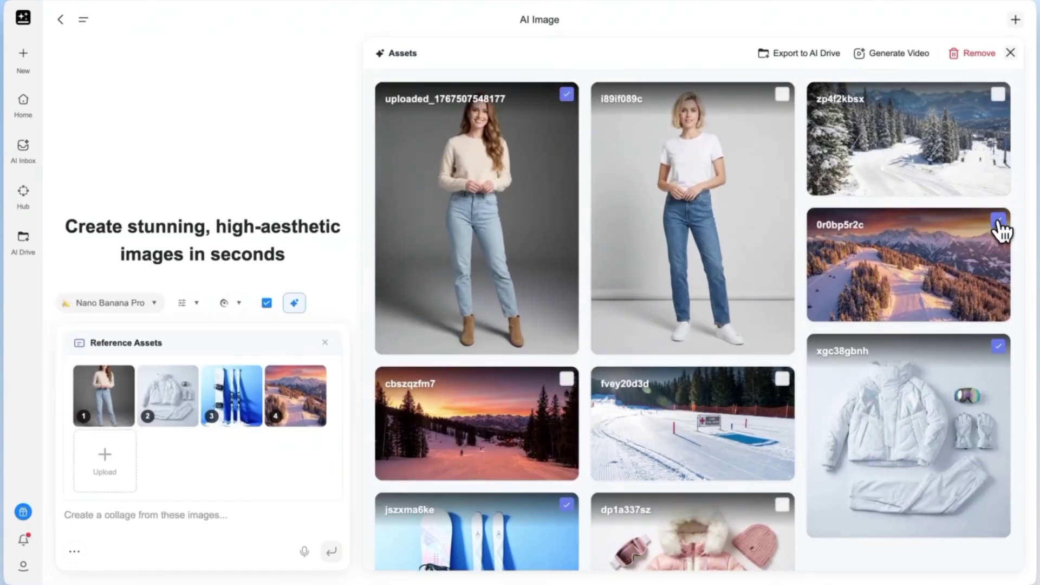
left_click(998, 97)
Paste the snowboard poster prompt and send it to generate the posters.
left_click(139, 517)
type("Design 4 premium snowboard posters: character from Image 1, outfit from Image 2, snowboard from Image 3. 2 posters in Image 4's scene, 2 in Image 5's scene. Mix static and dynamic poses.")
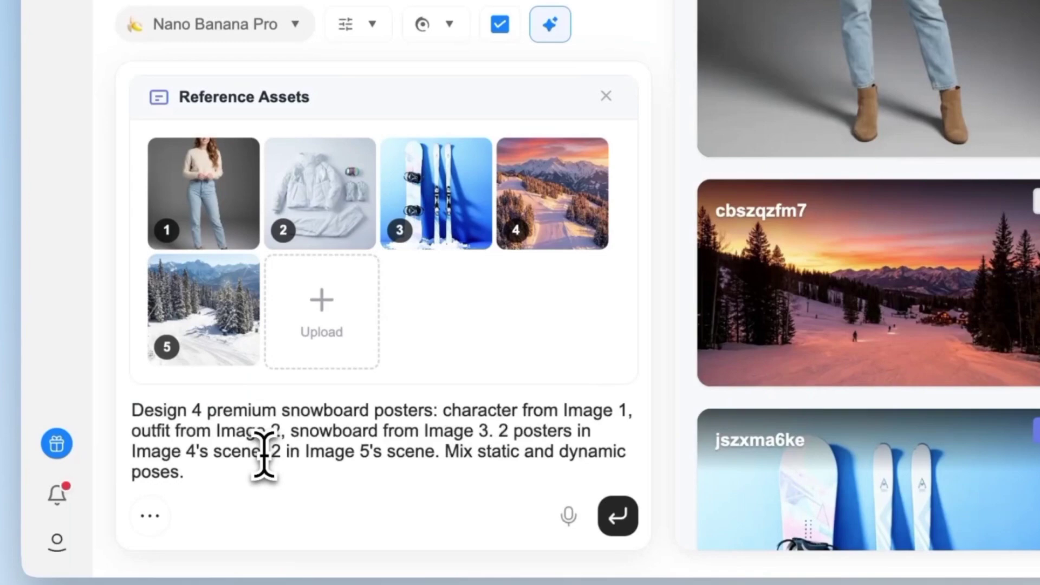
left_click(618, 516)
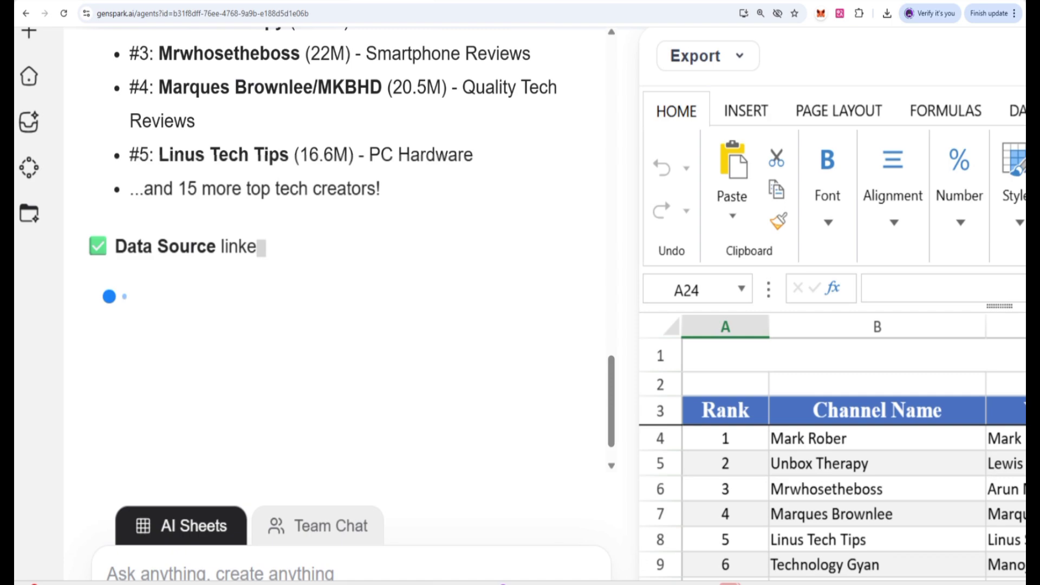
View the Top 20 Tech YouTubers (2026) sheet fullscreen, scroll it, and check export options.
left_click(962, 102)
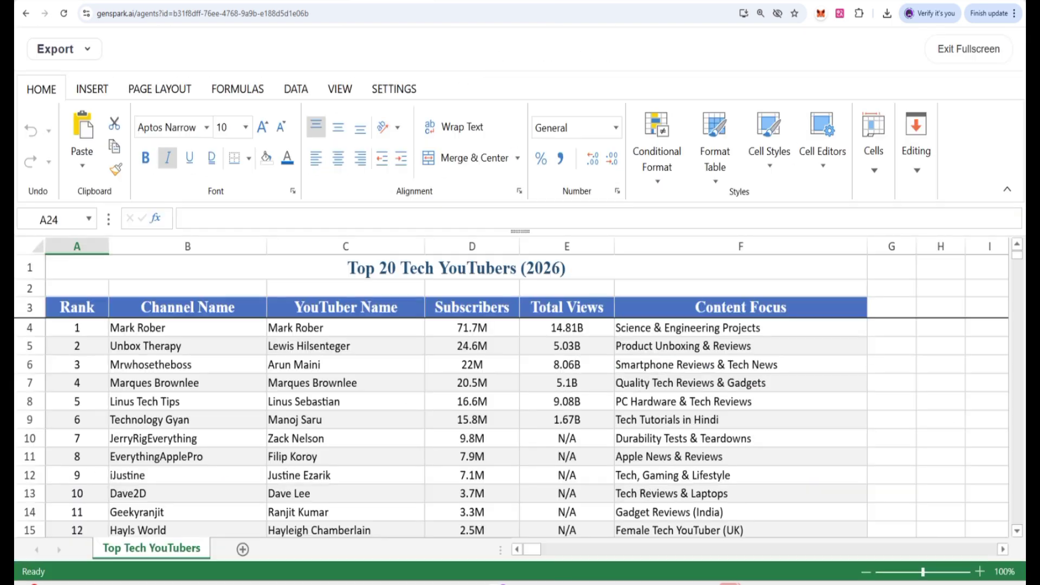
scroll(457, 423, "down", 4)
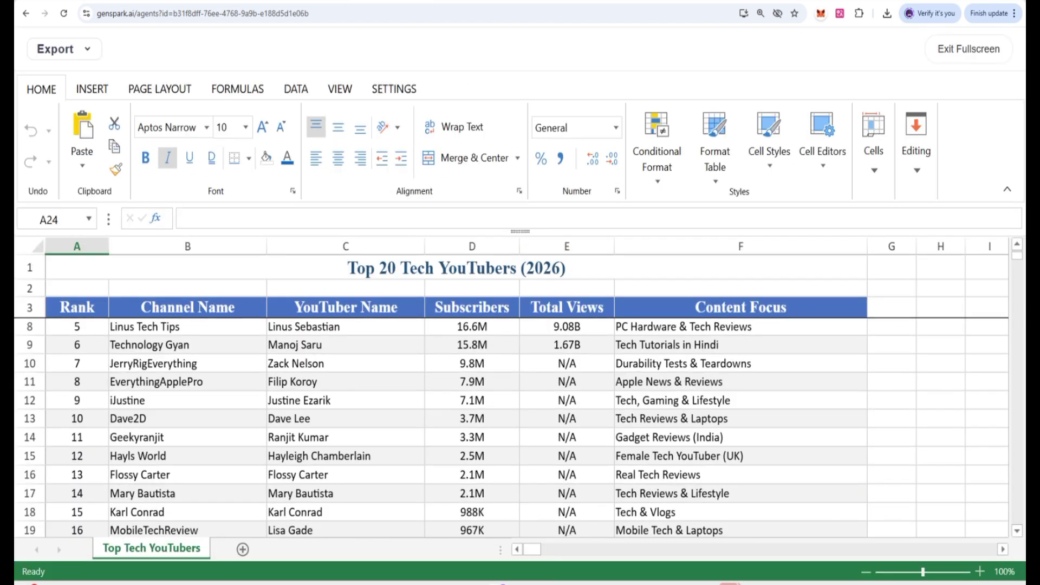
scroll(457, 422, "up", 4)
scroll(64, 50, "up", 4)
left_click(64, 50)
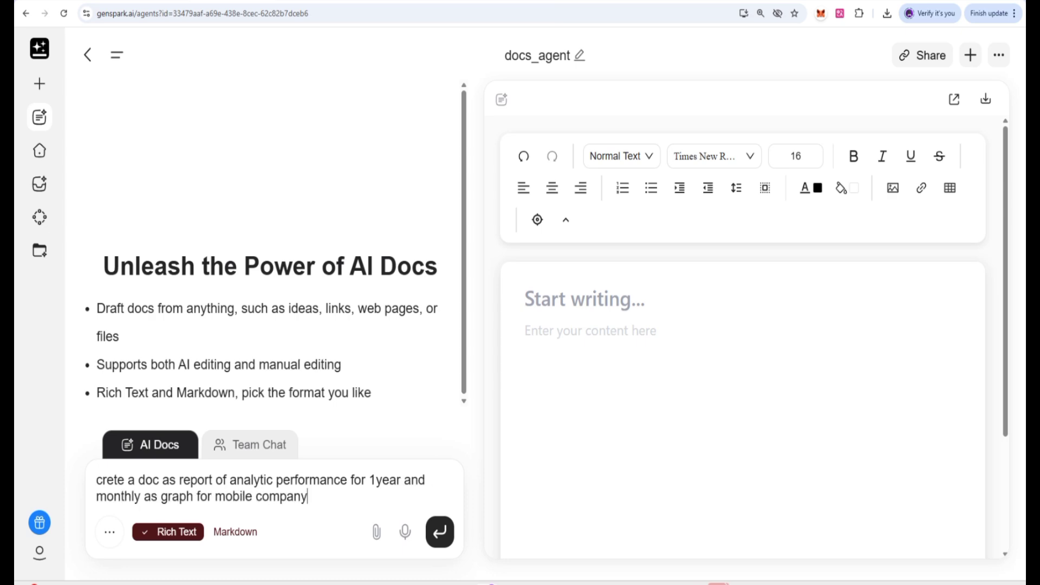
Send the mobile company analytics request and scroll the report's KPI table and monthly charts.
key("Return")
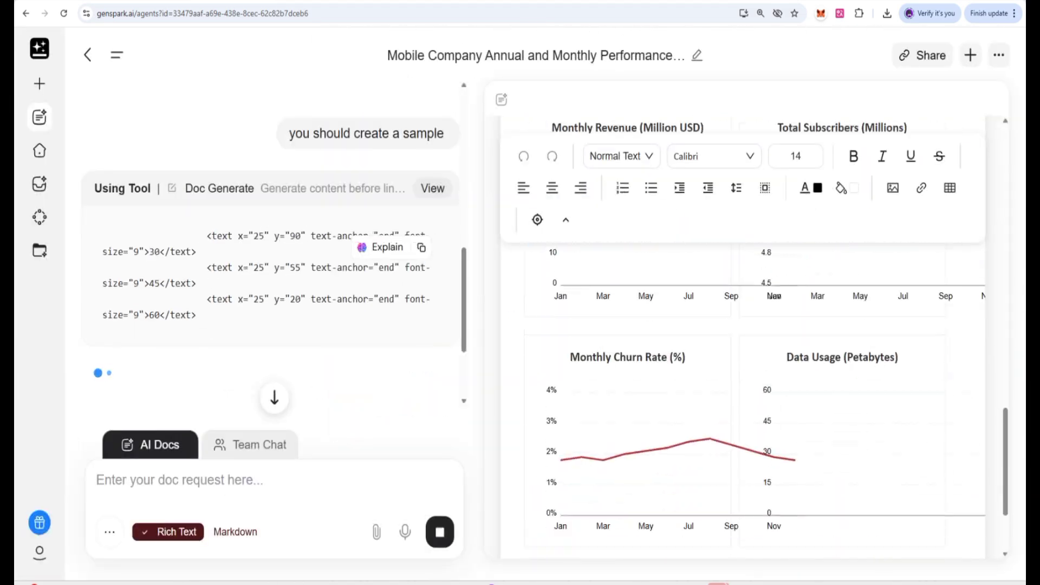
scroll(748, 379, "up", 5)
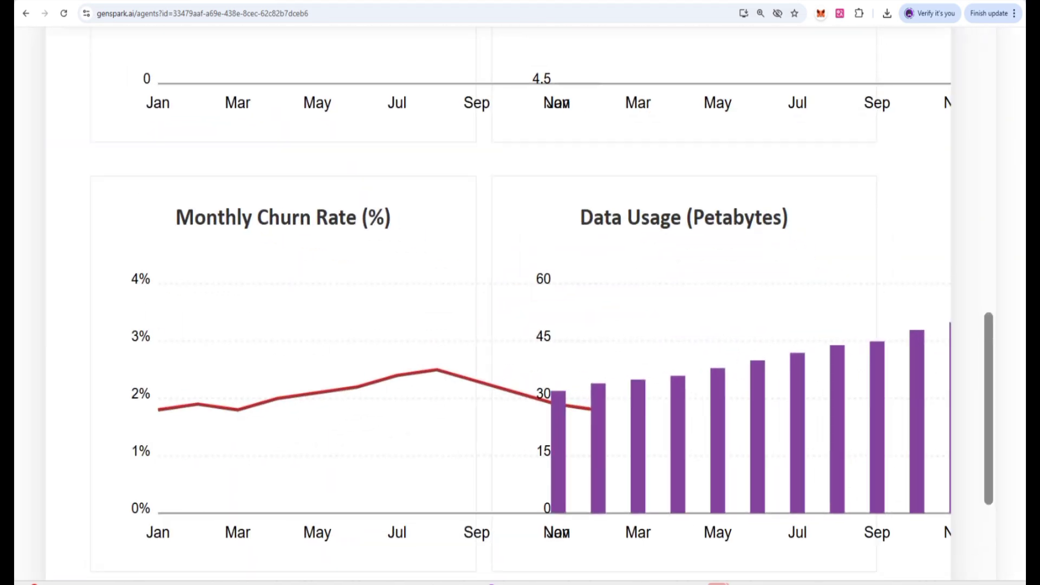
scroll(812, 379, "down", 5)
scroll(271, 304, "up", 15)
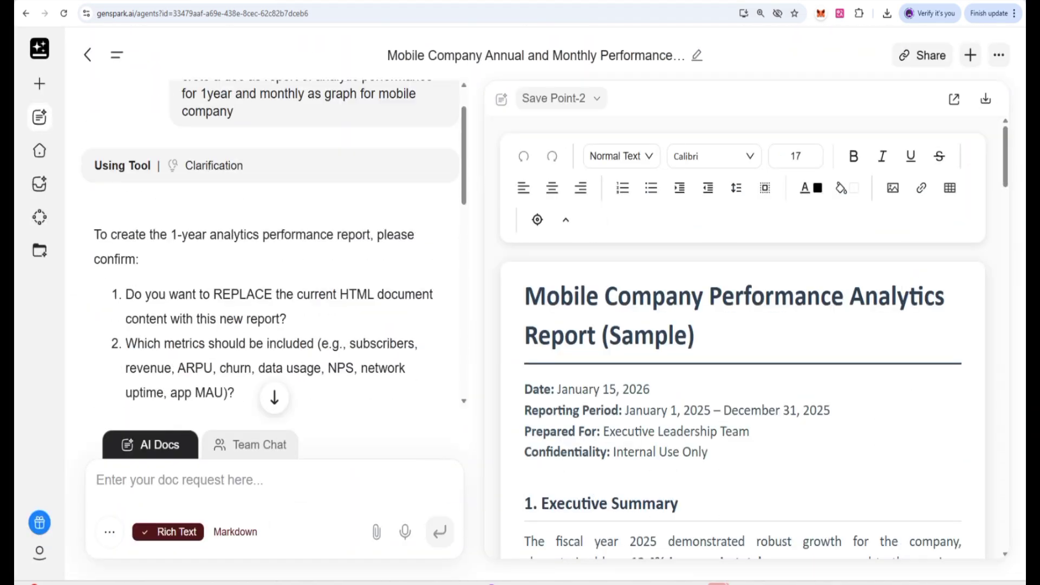
scroll(812, 379, "down", 15)
scroll(889, 326, "up", 5)
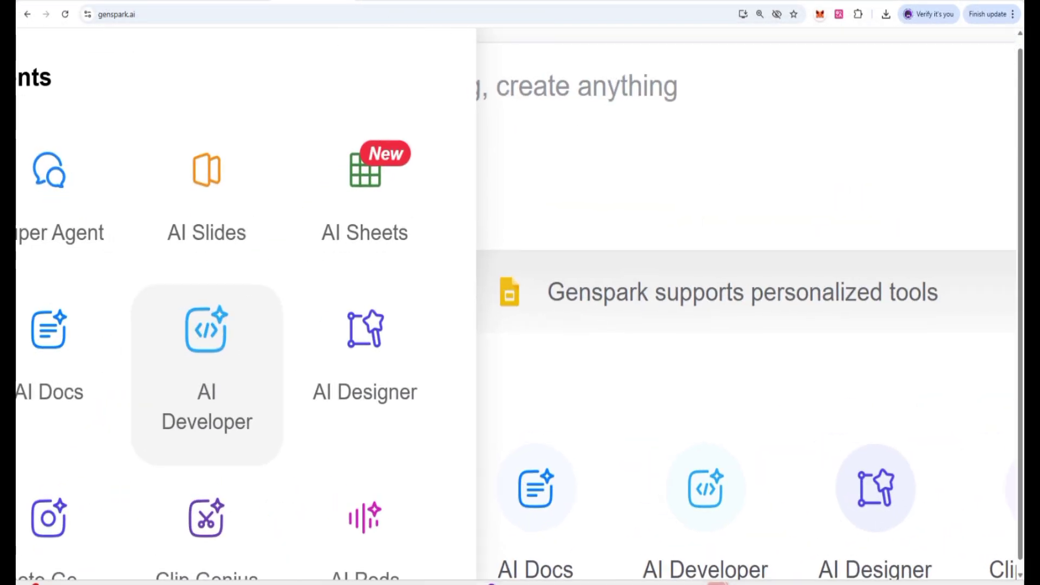
Start an AI Developer Simple Website project and send the food business website request.
left_click(192, 358)
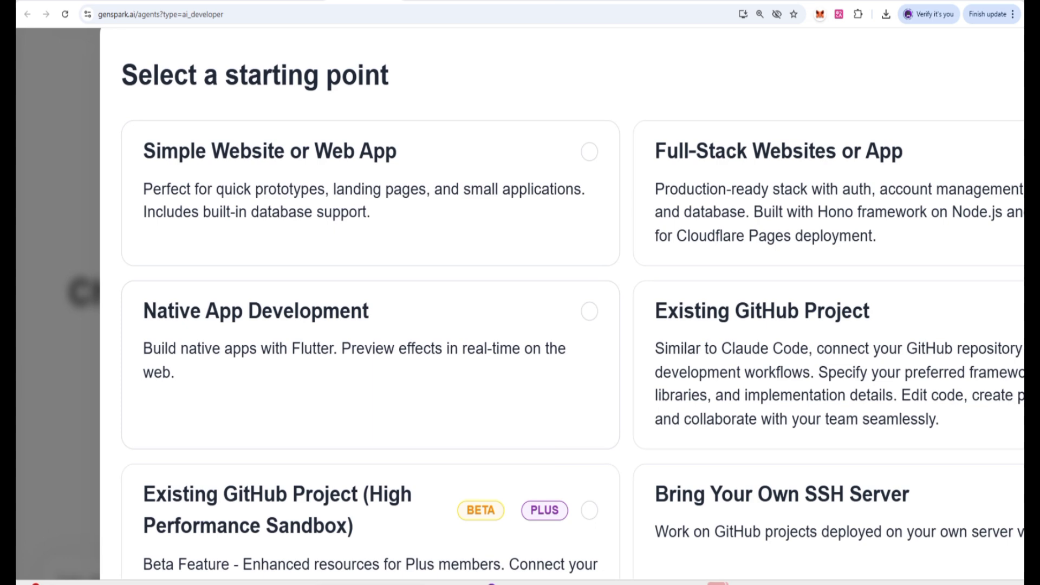
scroll(521, 325, "down", 2)
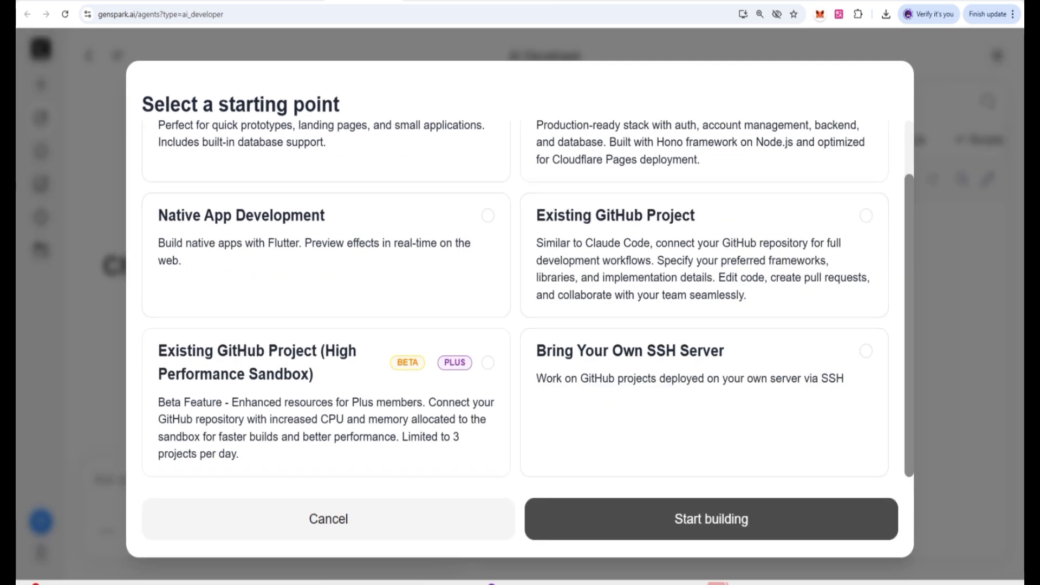
scroll(401, 298, "up", 2)
left_click(326, 192)
left_click(711, 519)
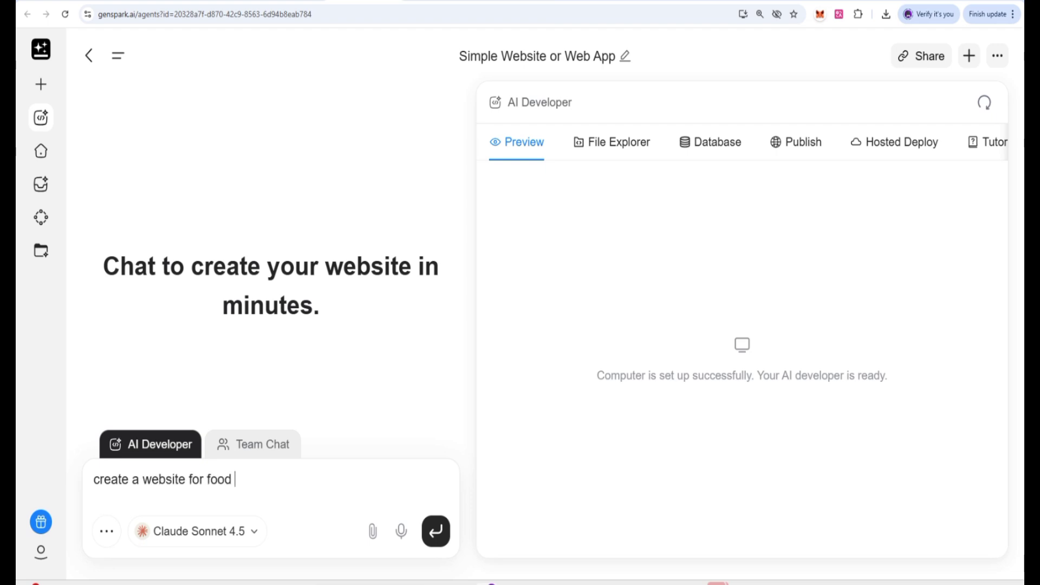
key("Return")
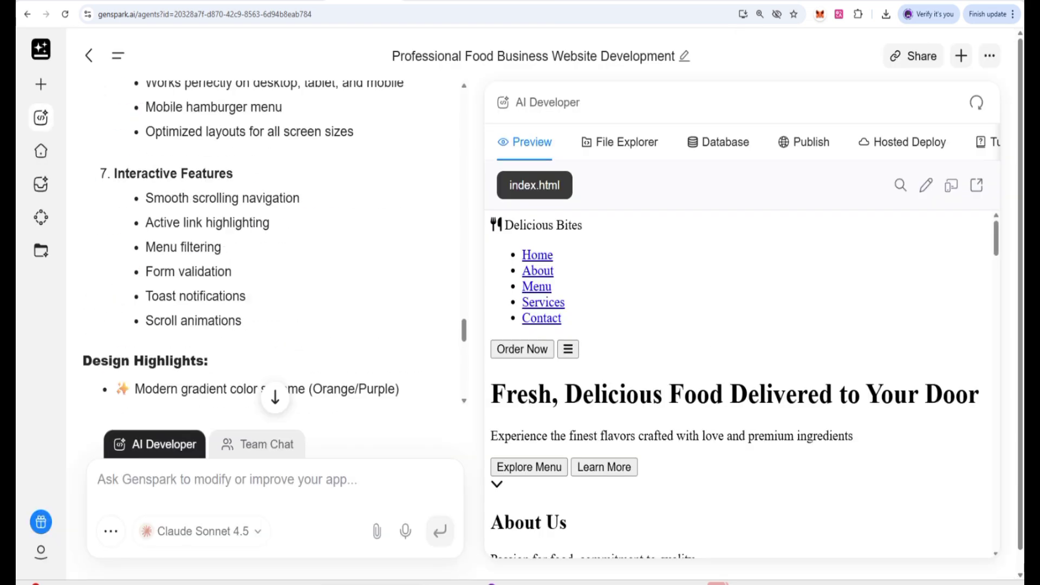
Reload the Delicious Bites preview and scroll through About, Menu, Services and Contact.
left_click(977, 102)
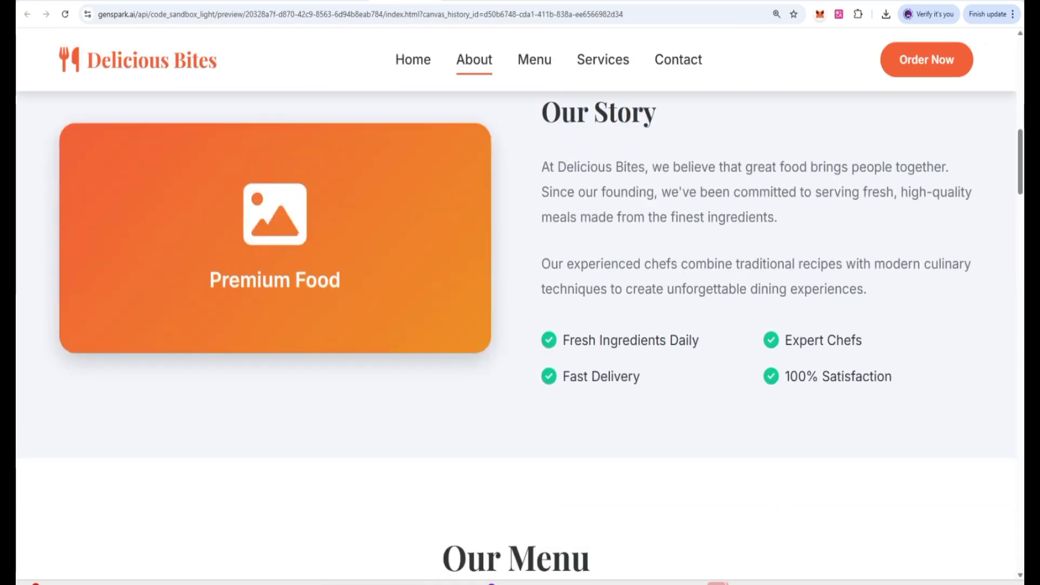
scroll(521, 303, "down", 15)
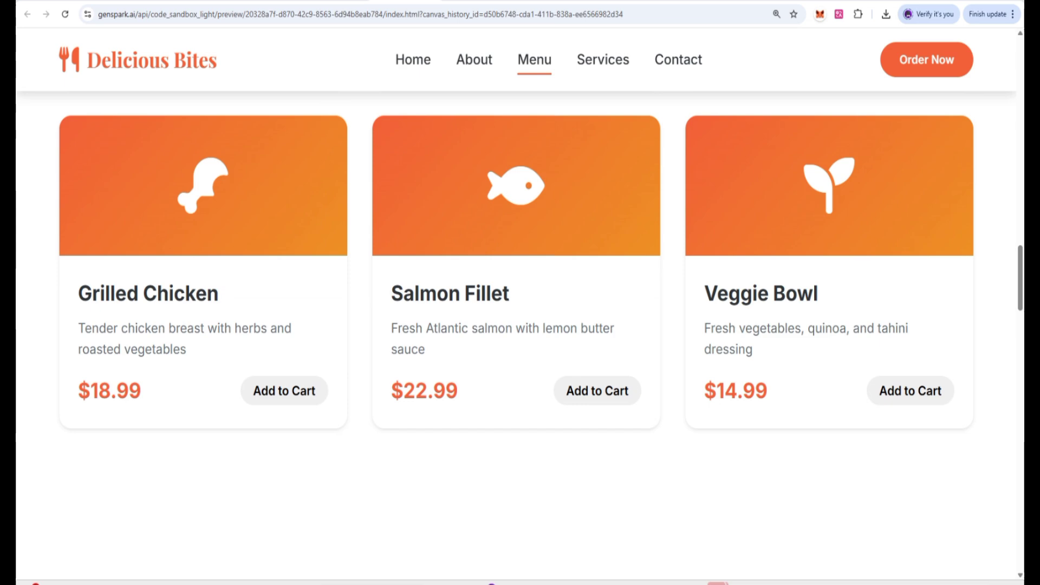
scroll(520, 304, "down", 10)
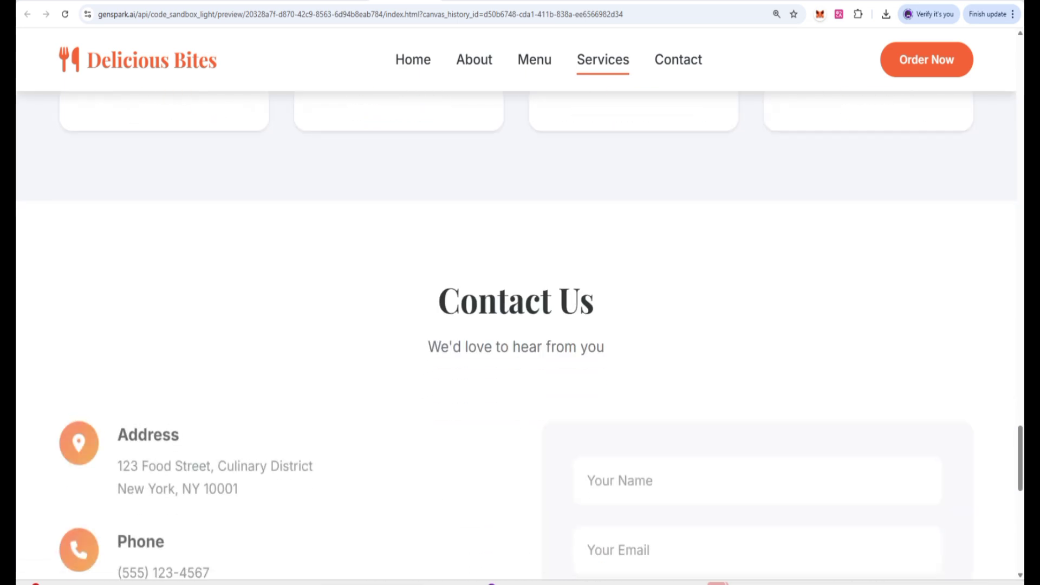
Switch back to the Genspark project tab and scroll through it.
scroll(516, 336, "down", 5)
scroll(516, 336, "up", 1)
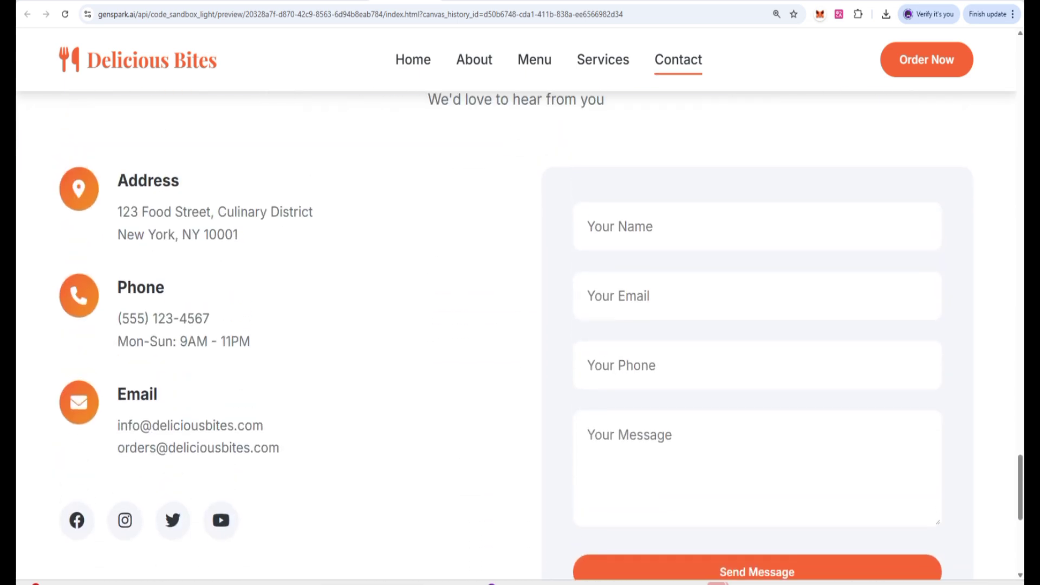
key("ctrl+shift+Tab")
scroll(738, 385, "down", 20)
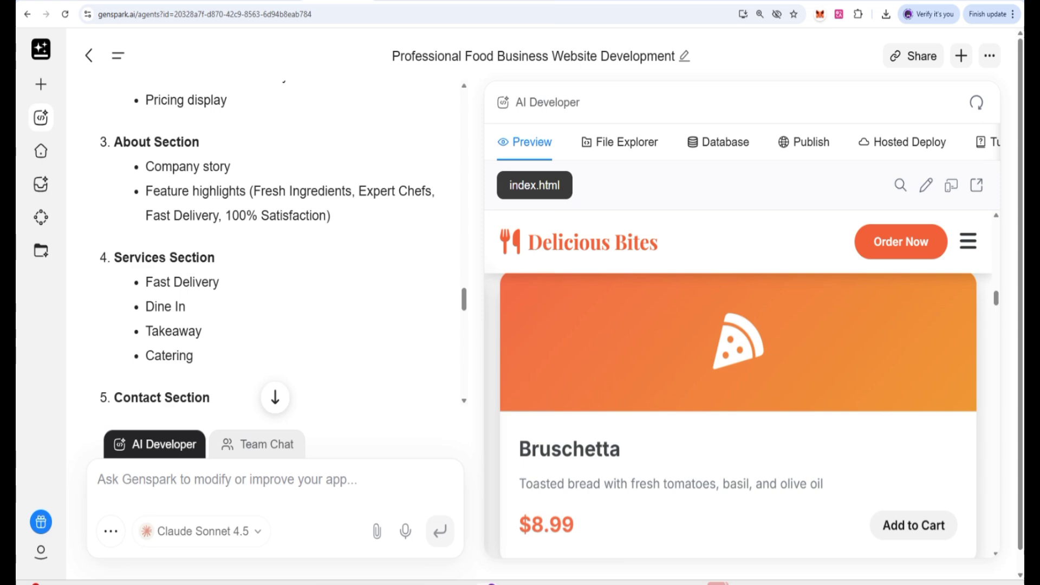
scroll(738, 379, "down", 5)
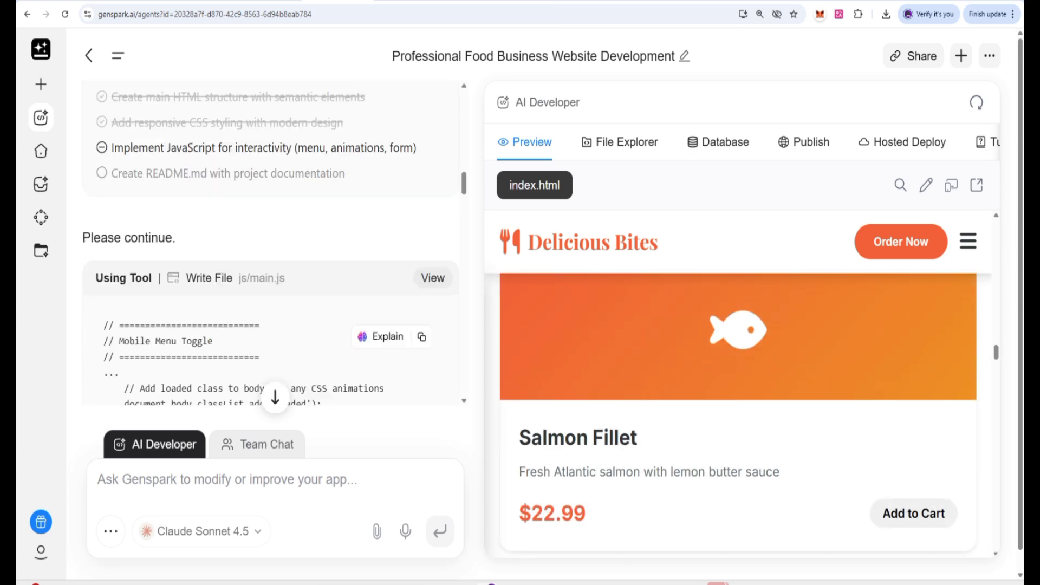
scroll(271, 244, "up", 10)
Request a Lumina ERP proposal deck for an automotive manufacturing client from the attached PDF.
key("ctrl+shift+Tab")
scroll(174, 347, "down", 5)
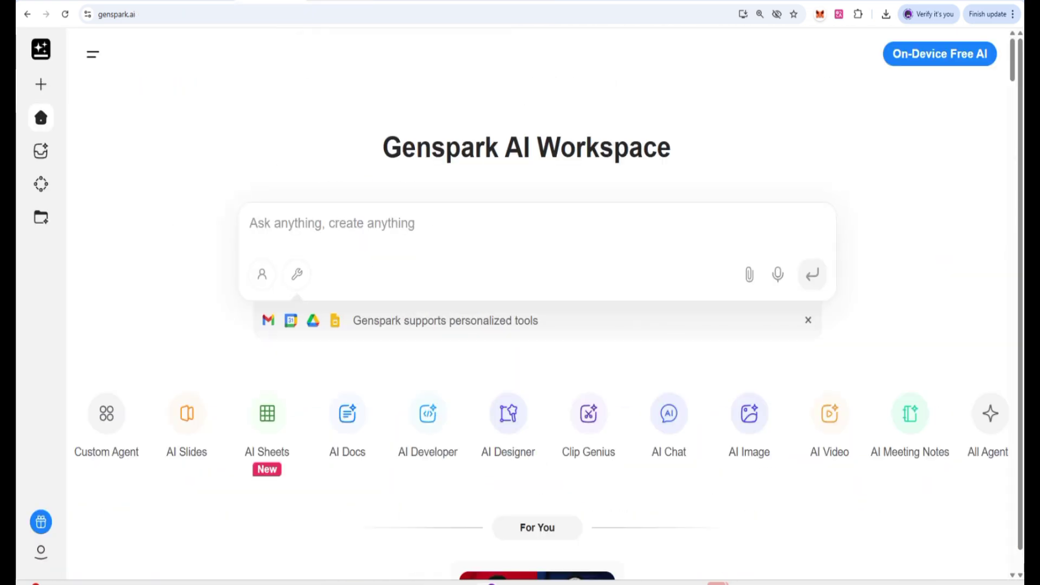
mouse_move(41, 84)
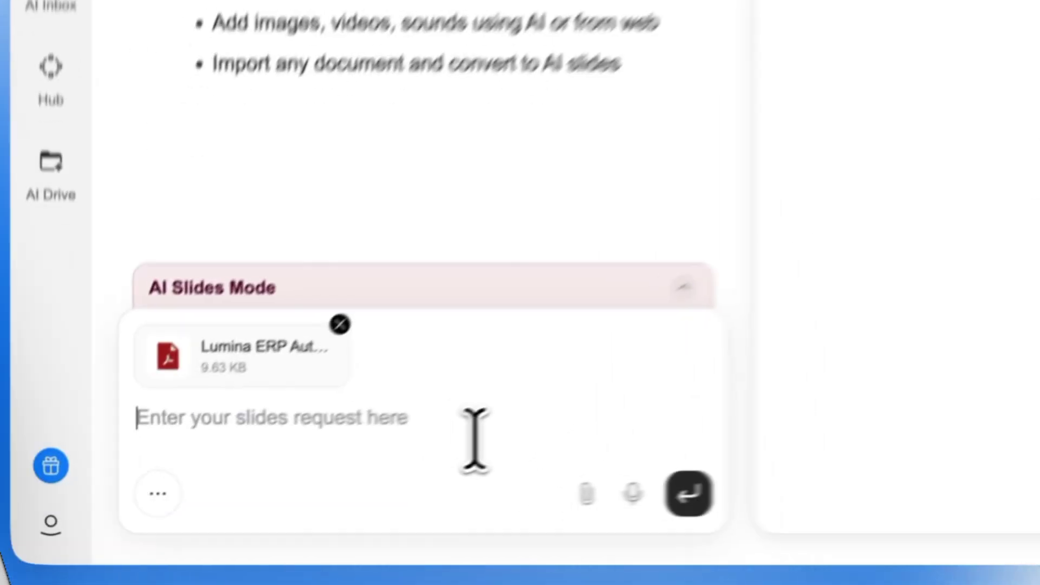
type("Create a Lumina ERP proposal deck for automotive manufacturing client based on this pdf.")
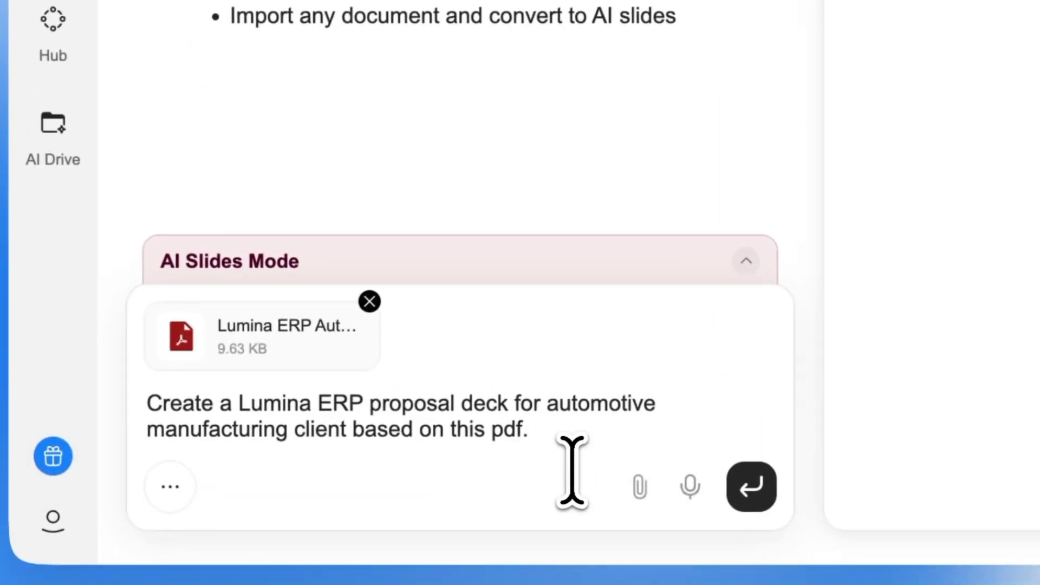
left_click(753, 487)
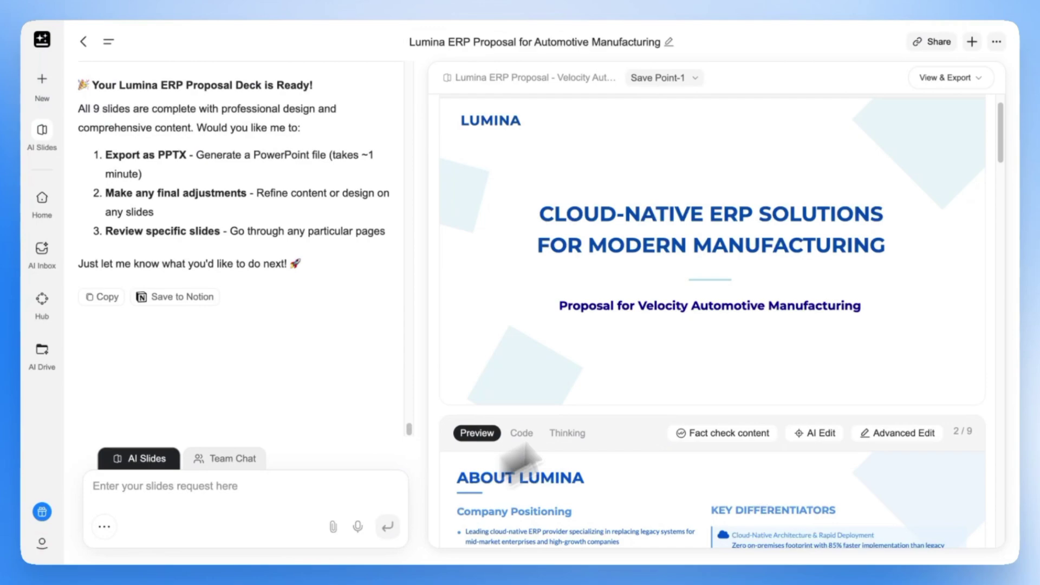
scroll(1001, 196, "down", 5)
left_click_drag(1002, 196, 1027, 542)
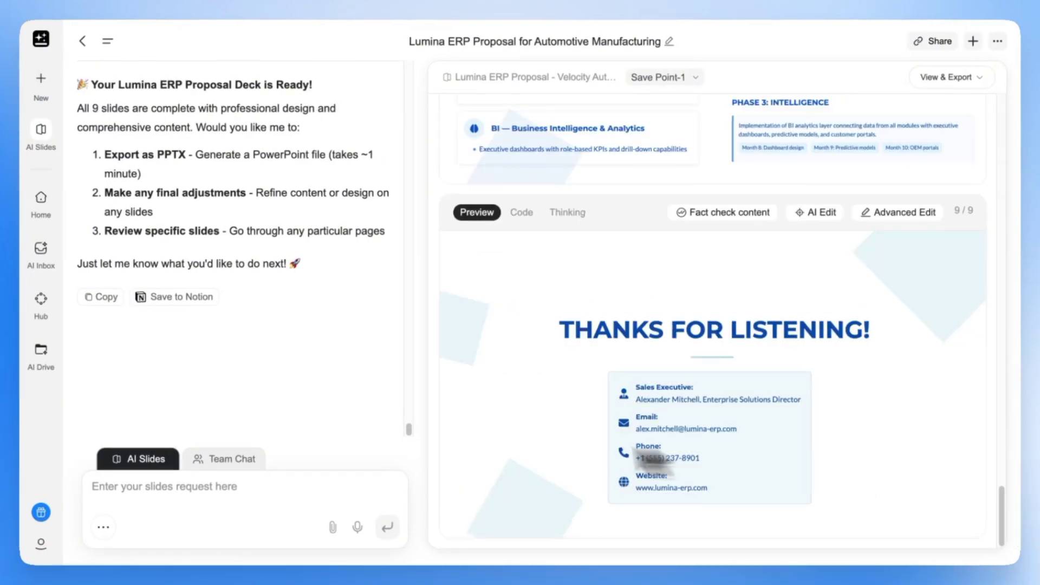
Open the deck's Team Chat and invite the first suggested teammate.
left_click(234, 458)
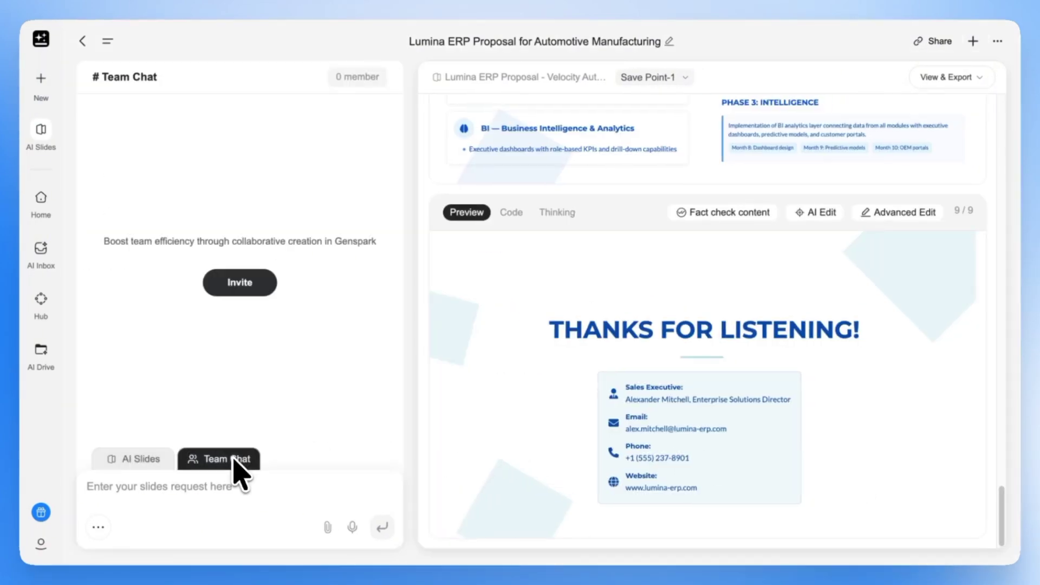
left_click(242, 283)
left_click(462, 152)
left_click(470, 265)
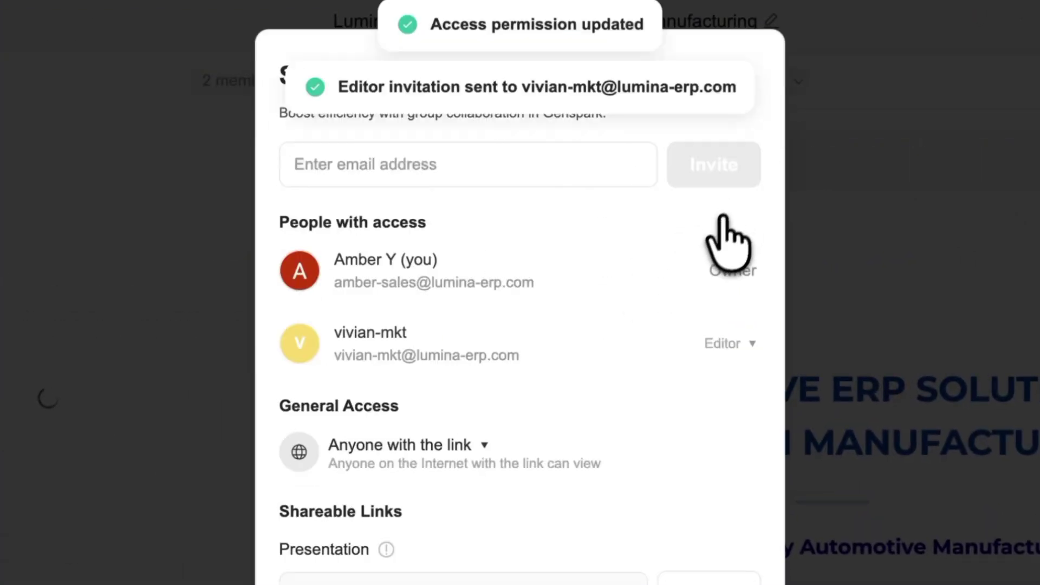
left_click(520, 167)
Invite a second teammate with Editor access.
key("super+v")
left_click(508, 223)
left_click(608, 168)
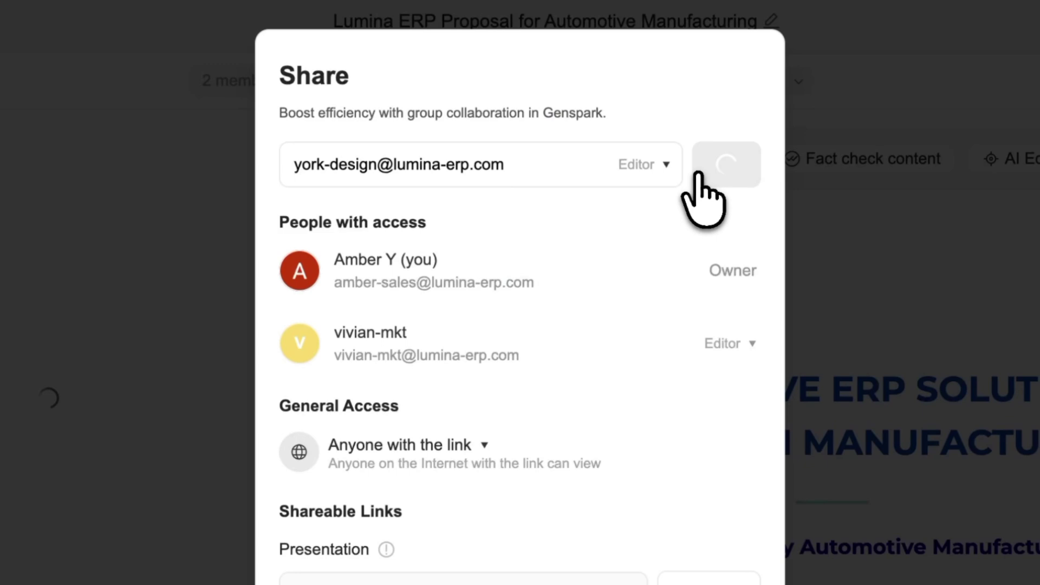
scroll(657, 325, "down", 2)
Invite a third suggested teammate as an editor and close the Share dialog.
left_click(467, 164)
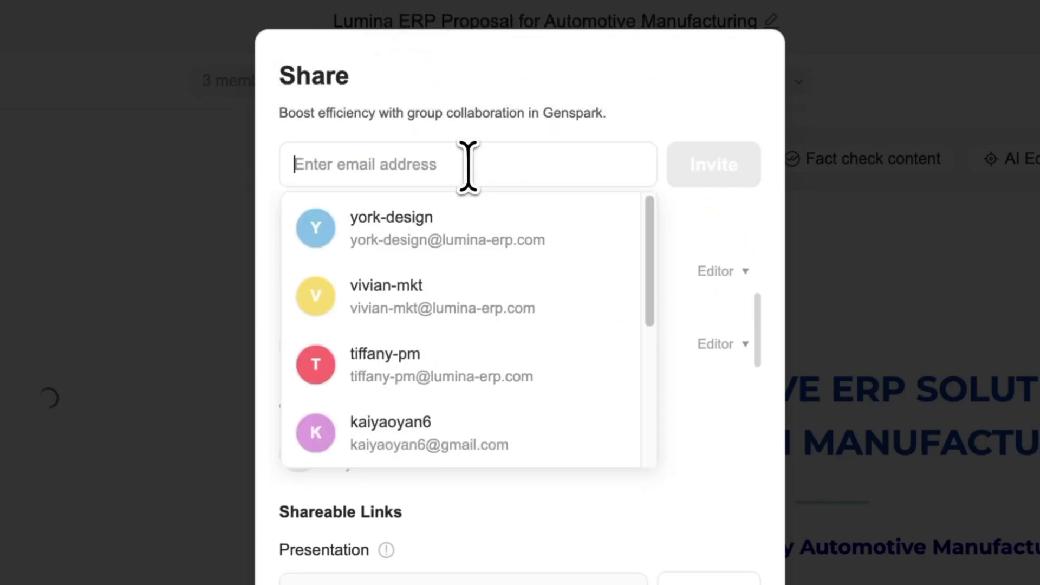
left_click(442, 364)
left_click(609, 164)
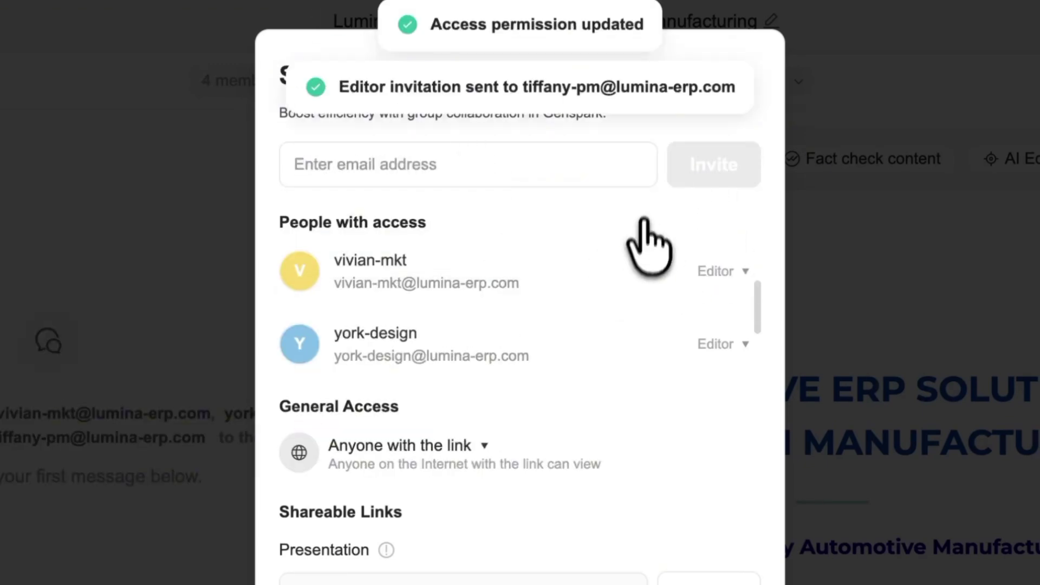
scroll(636, 296, "down", 2)
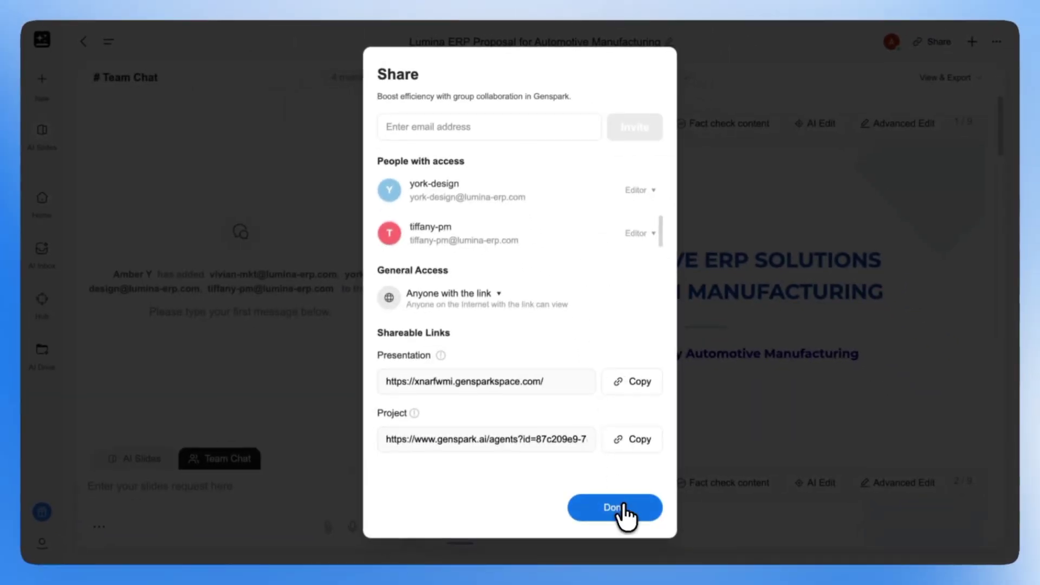
left_click(626, 515)
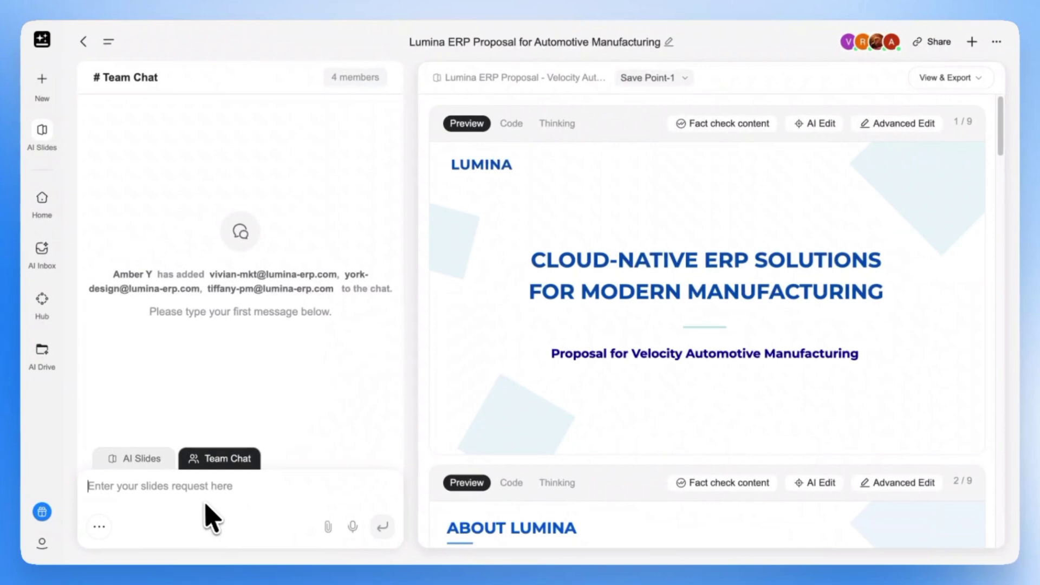
Post 'Hey team, I'm working on the automotive client deck right now.' and a reply in Team Chat, then return to AI Slides.
left_click(210, 515)
type("Hey team, I'm working on the automotive client deck right now.")
left_click(387, 529)
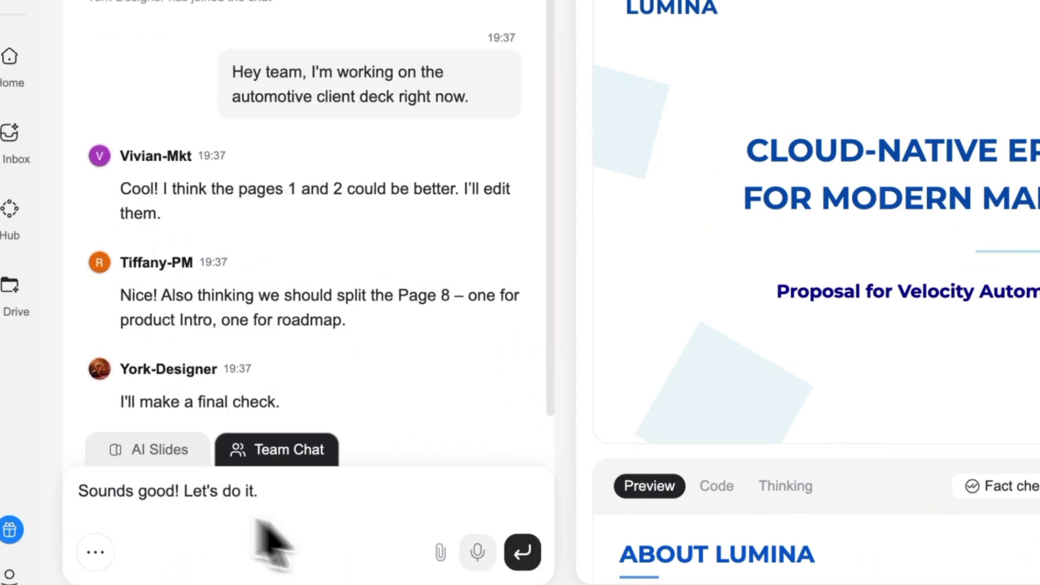
left_click(523, 552)
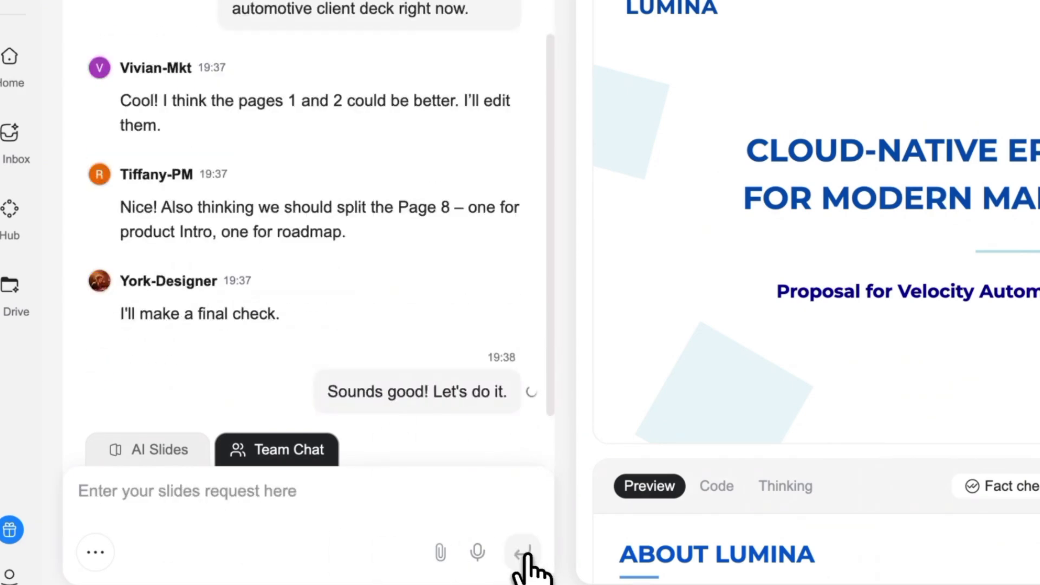
left_click(206, 461)
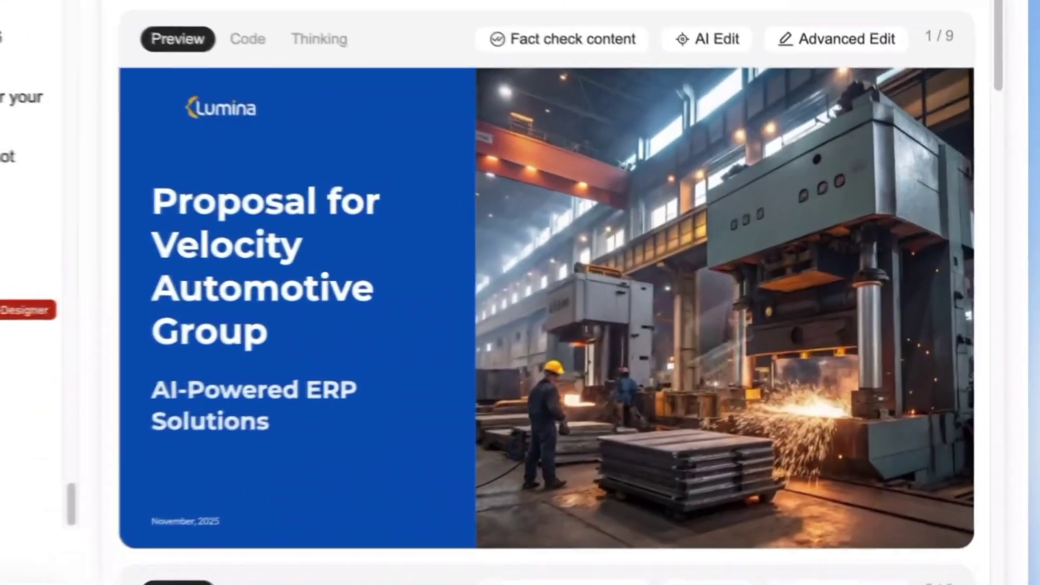
Scroll through the teammates' revised slides, then read the new Team Chat messages.
left_click_drag(996, 139, 999, 192)
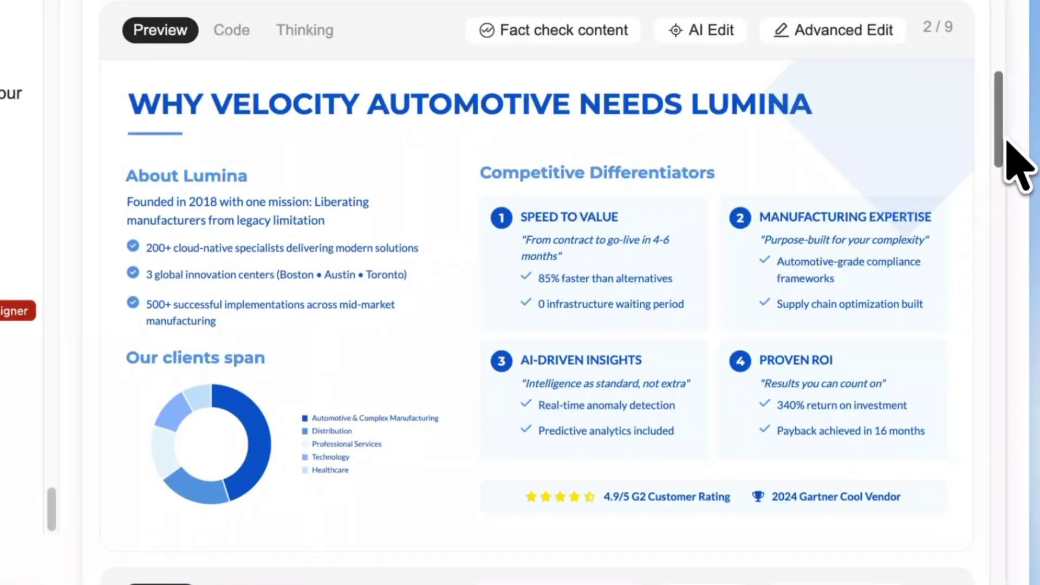
left_click_drag(1007, 142, 1022, 569)
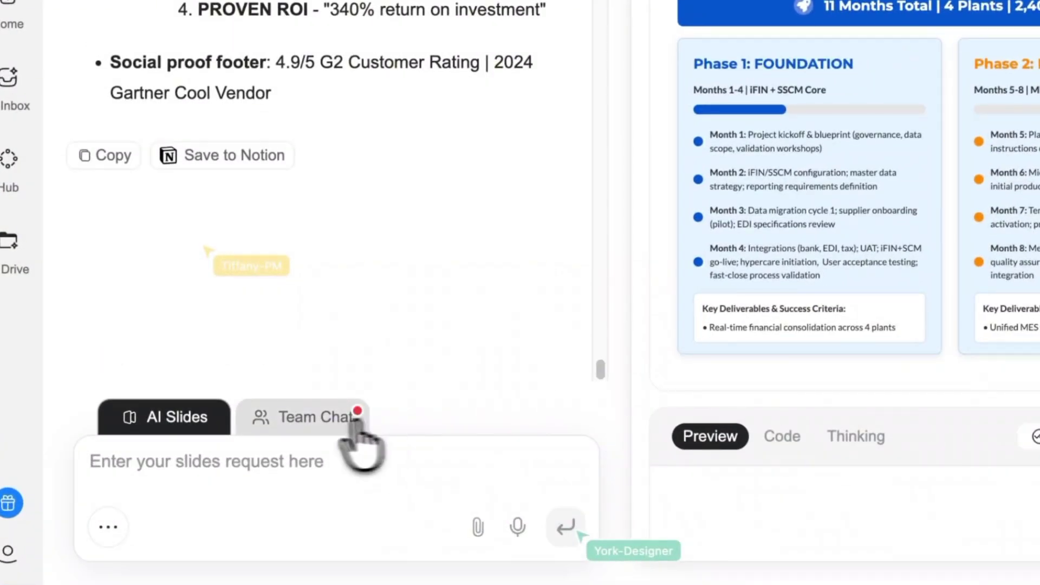
left_click(355, 420)
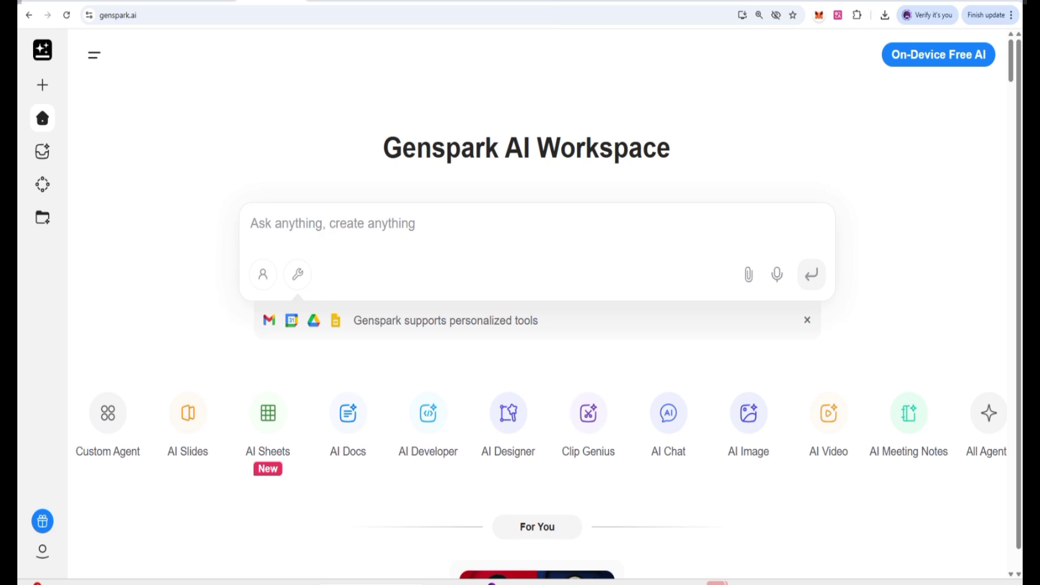
Scroll down the home page through the For You news stories and AI Pods cards.
scroll(520, 303, "down", 6)
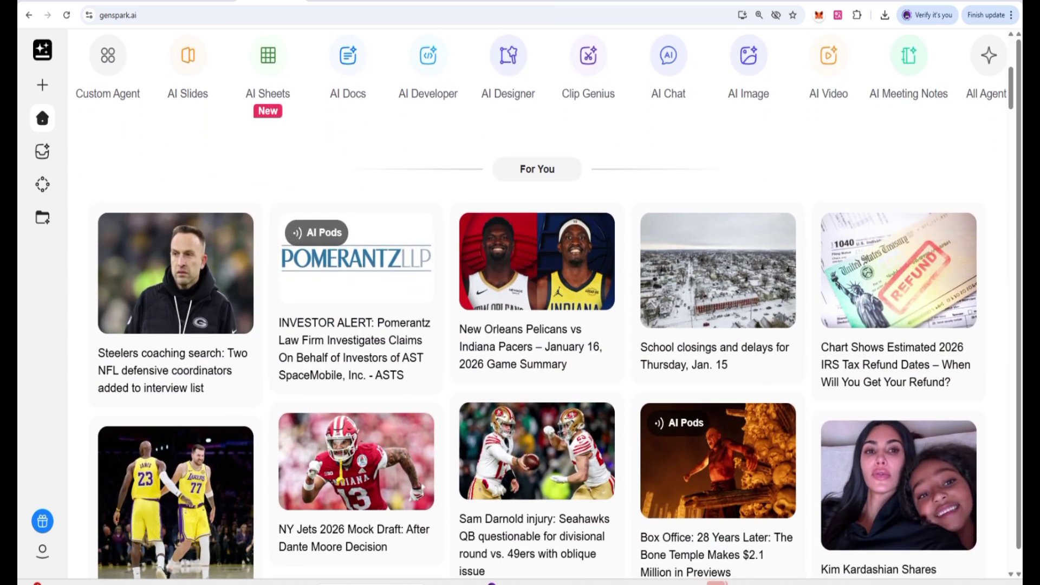
scroll(521, 304, "down", 9)
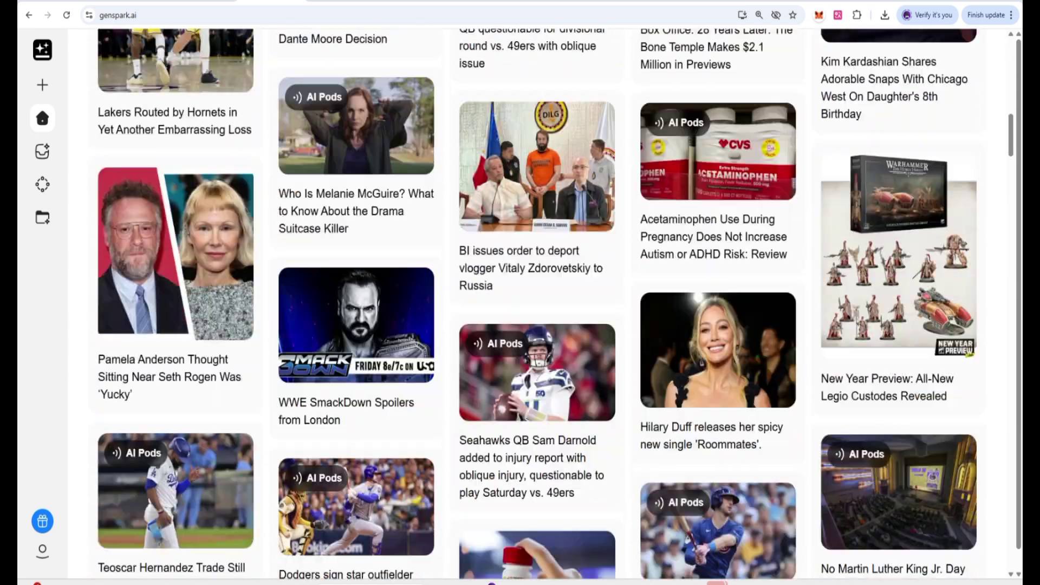
scroll(520, 304, "down", 15)
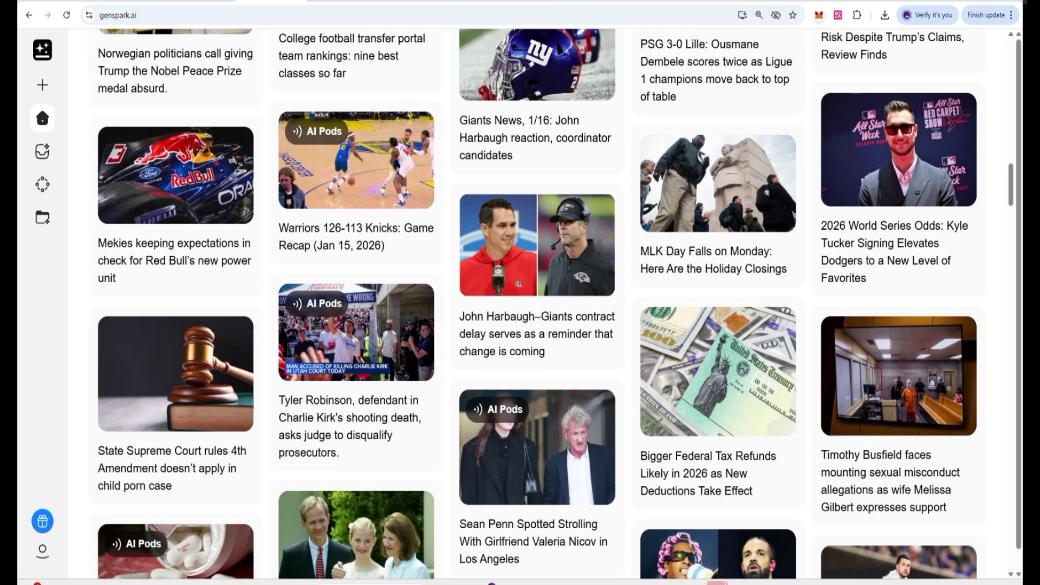
scroll(520, 304, "down", 12)
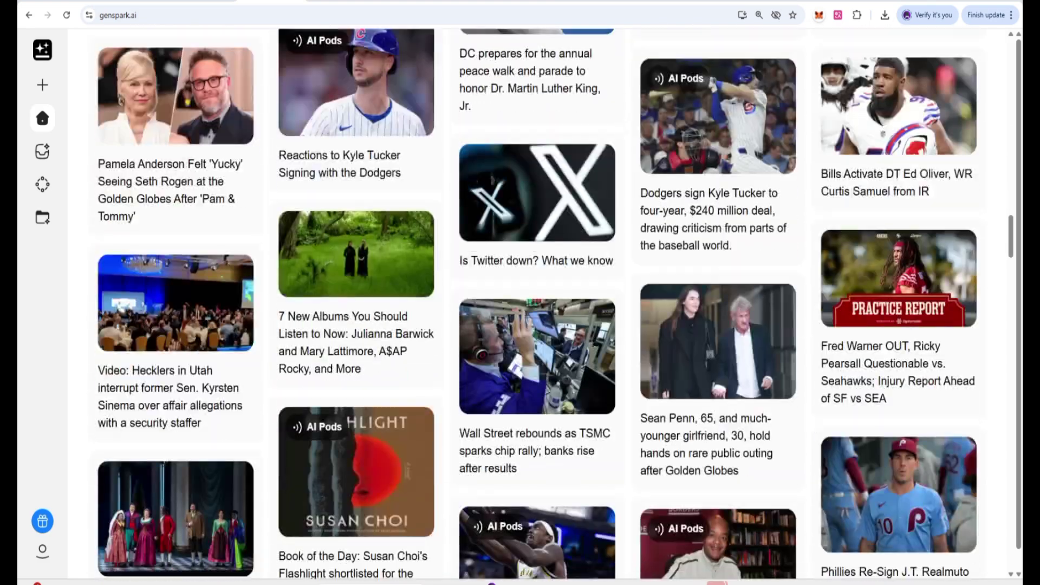
scroll(520, 303, "down", 15)
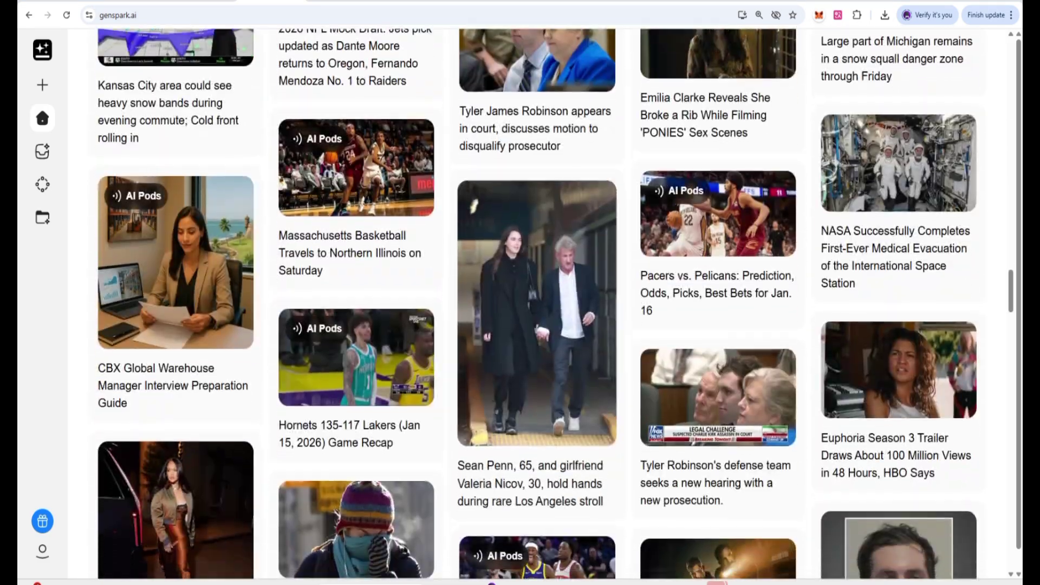